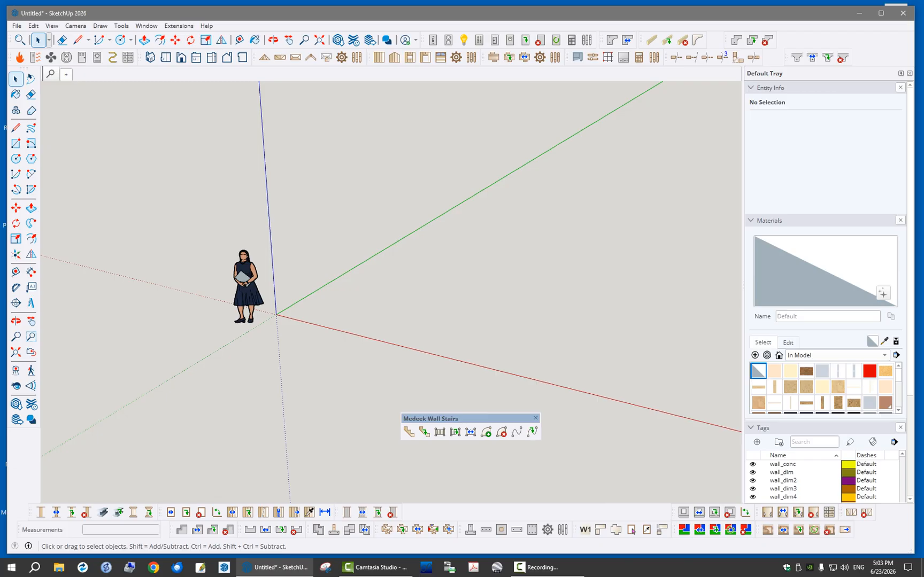
Dock the floating Medeek Wall Stairs toolbar with the other toolbars beneath the drawing area
left_click_drag(428, 419, 438, 290)
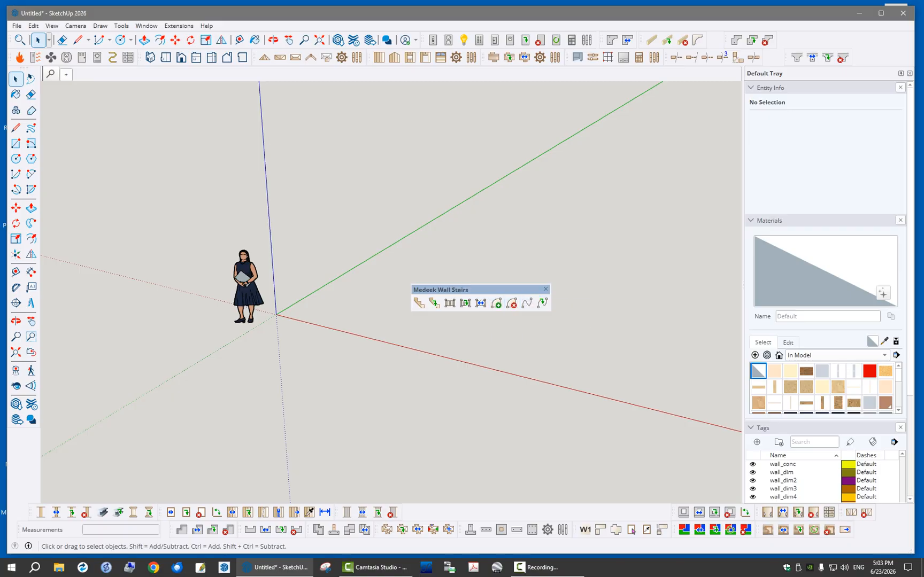
left_click_drag(478, 290, 481, 512)
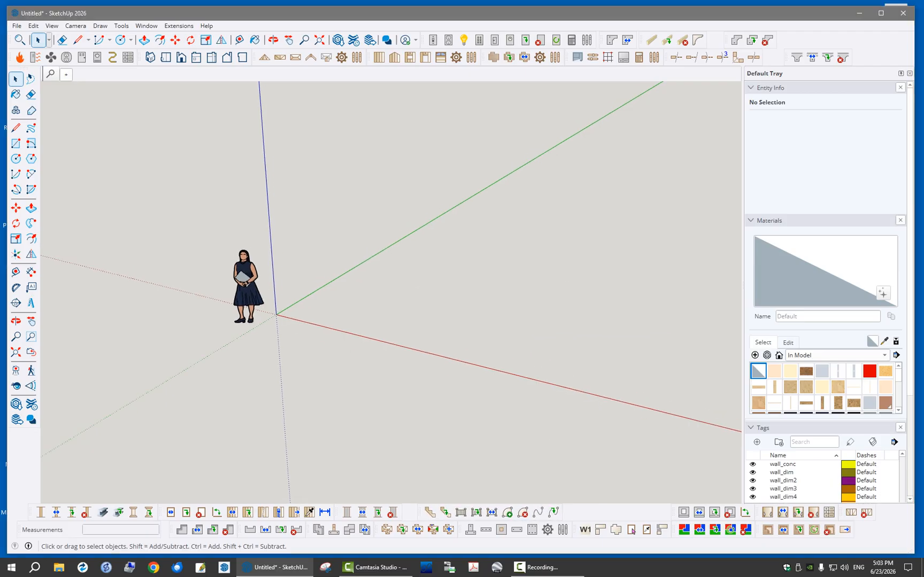
Create a rectangular guide grid with 12-inch spacing from the origin, extending along the red and green axes
left_click(608, 57)
left_click(276, 315)
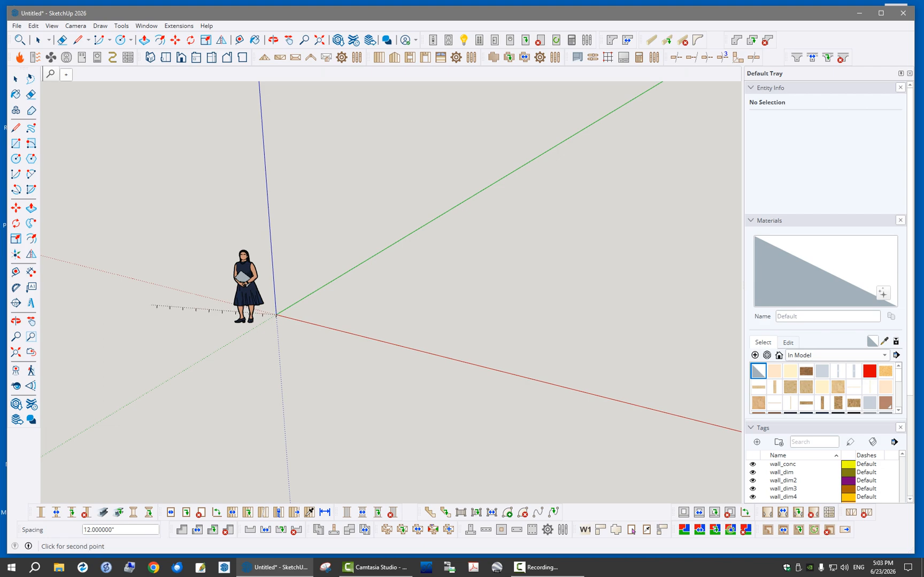
scroll(118, 301, "down", 3)
left_click(630, 420)
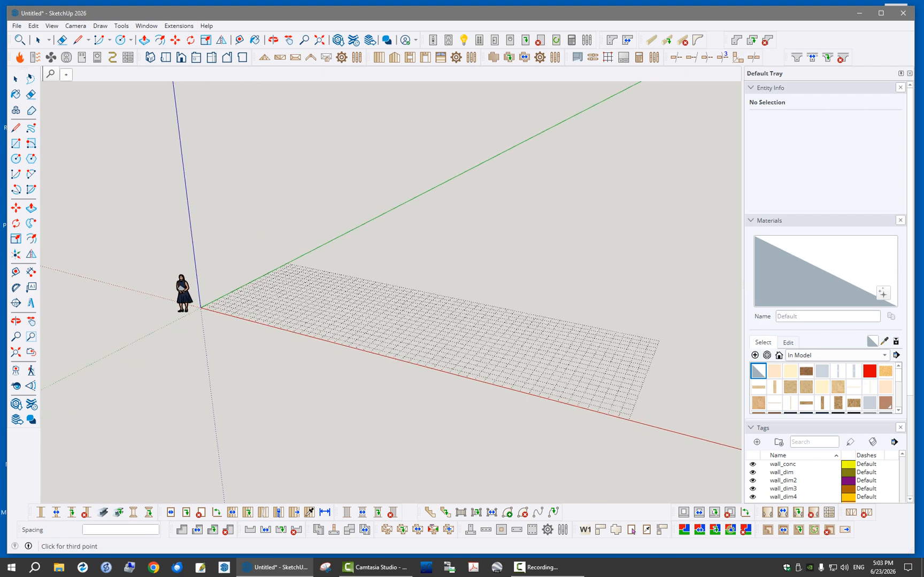
left_click(686, 267)
Begin a Balustrade railing on the grid with one section parallel to the red axis and a diagonal second section
middle_click_drag(686, 268, 691, 294)
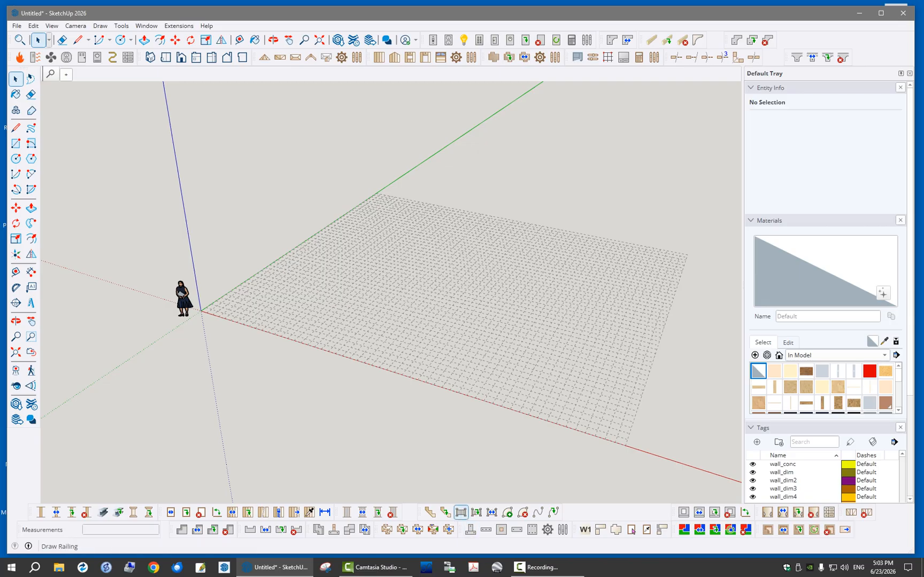
left_click(460, 512)
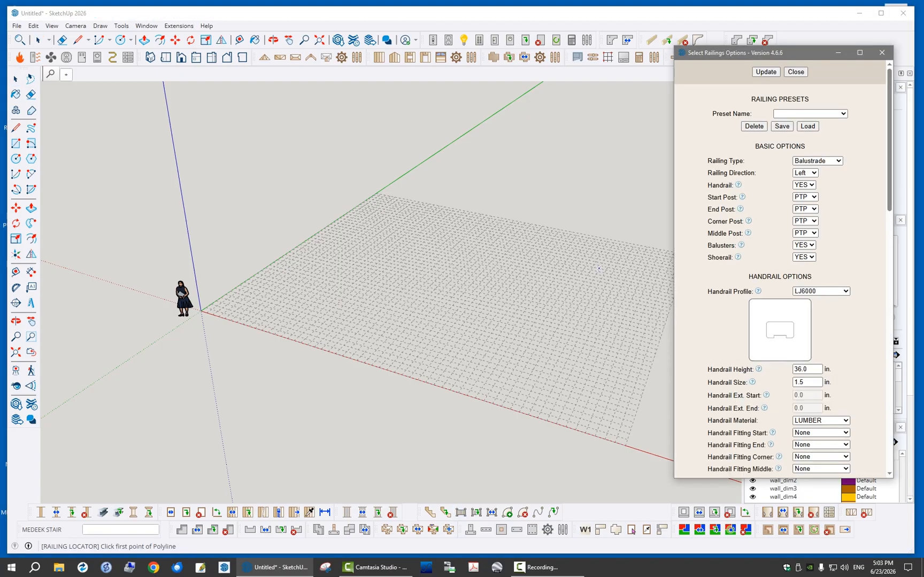
left_click_drag(813, 52, 839, 30)
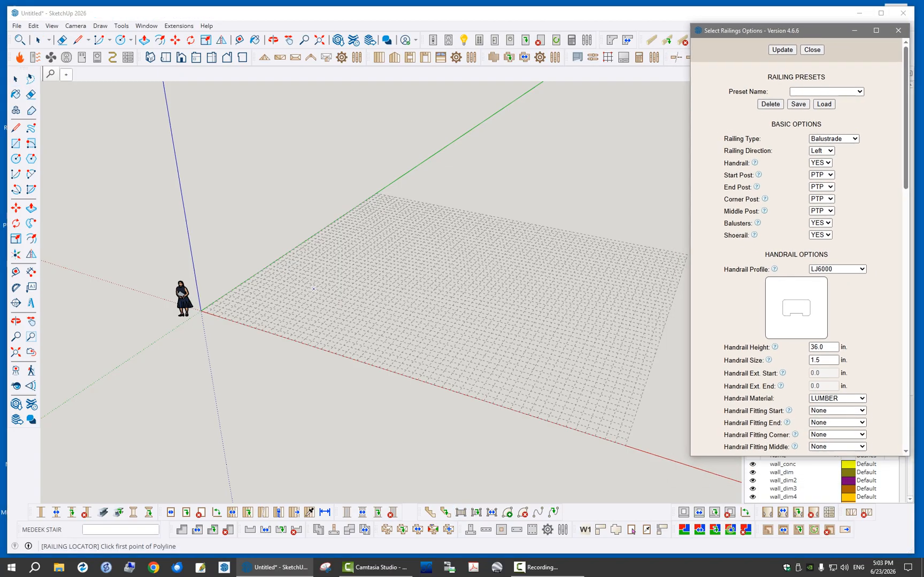
scroll(314, 288, "up", 6)
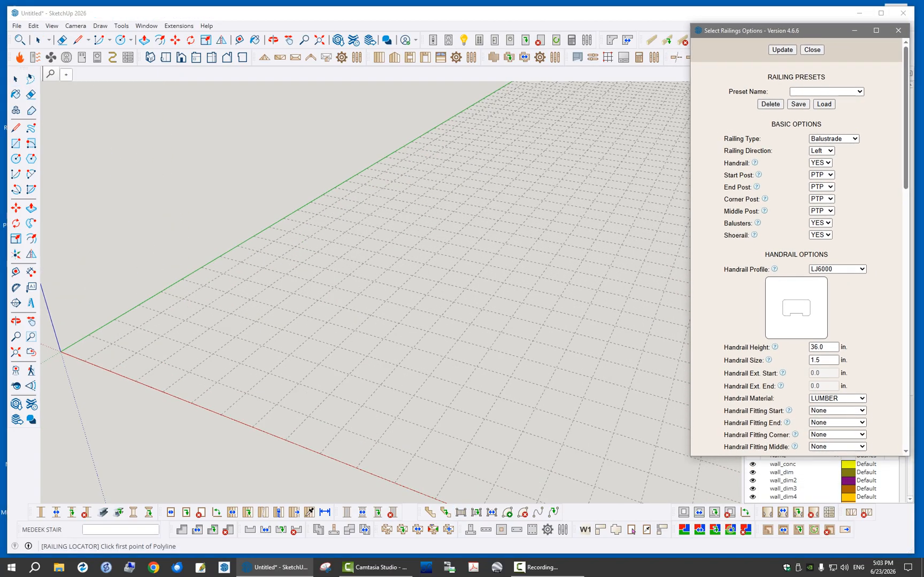
left_click(212, 354)
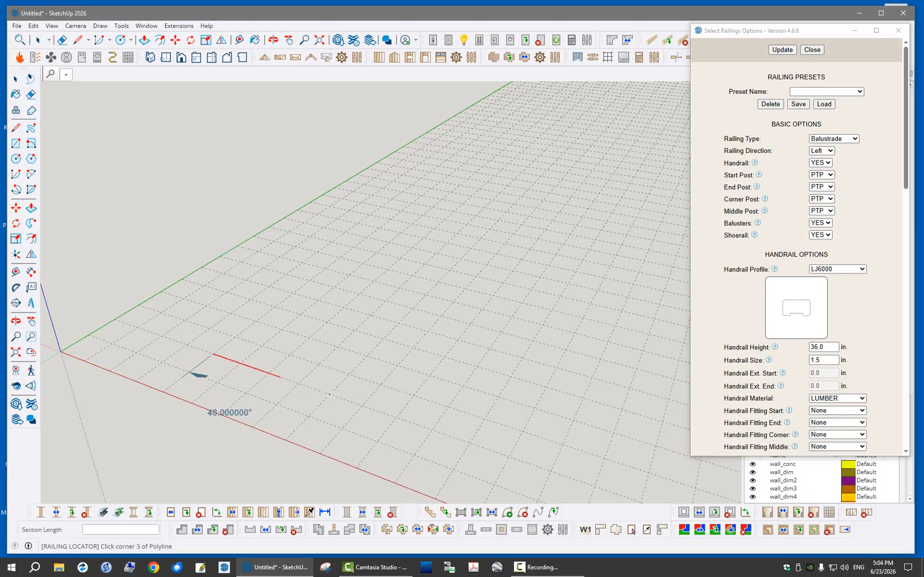
left_click(330, 395)
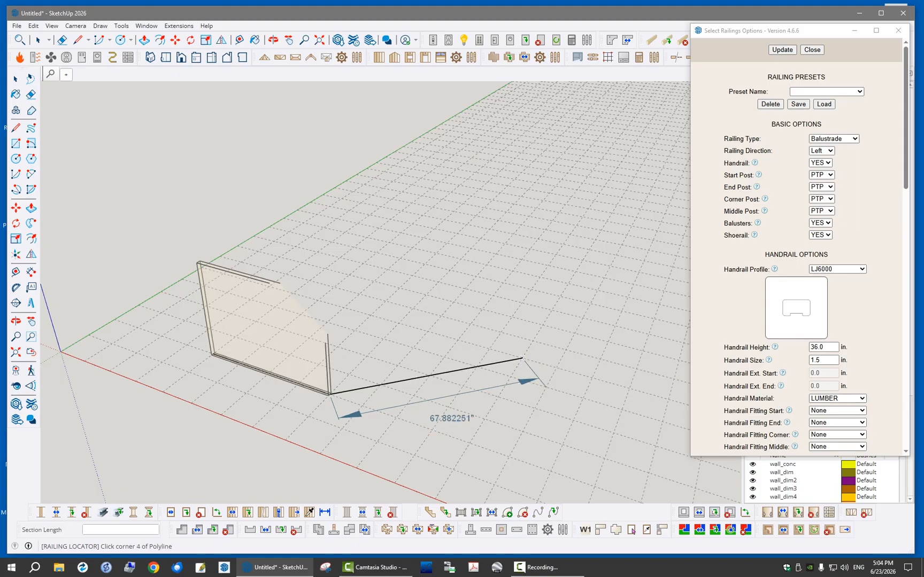
left_click(522, 358)
Complete the railing with three more sections parallel to the green, red and green axes, leaving the enclosure open near the origin
scroll(396, 377, "down", 3)
middle_click_drag(460, 355, 466, 383)
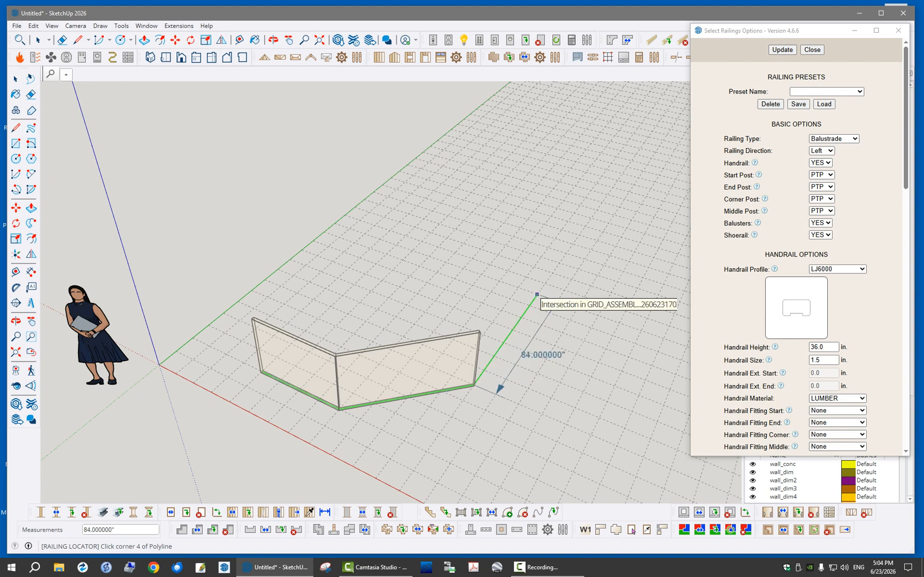
left_click(545, 284)
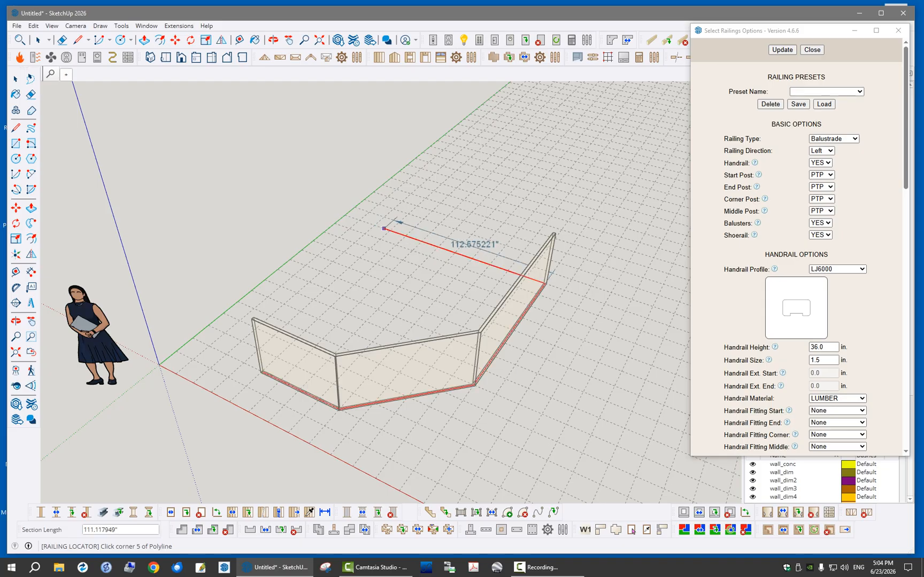
left_click(374, 226)
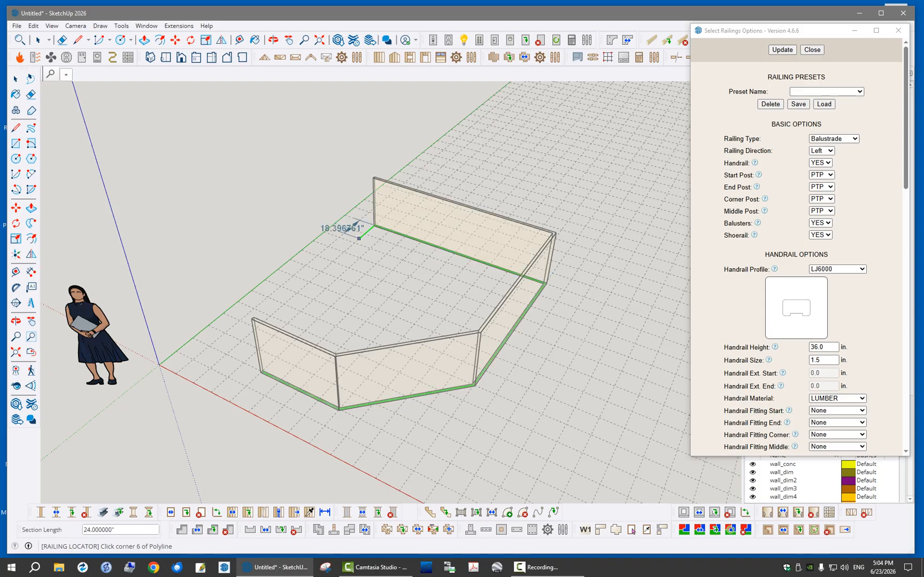
left_click(320, 271)
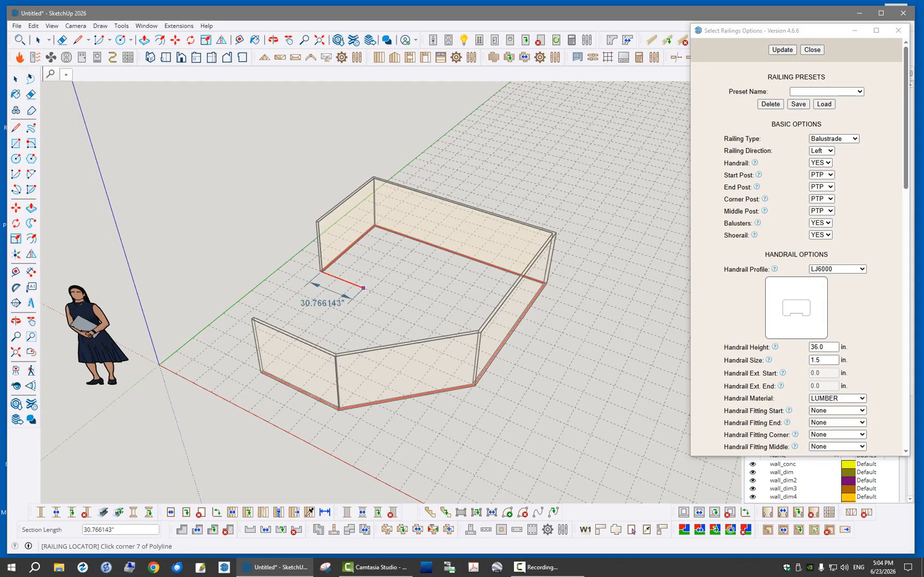
key("Return")
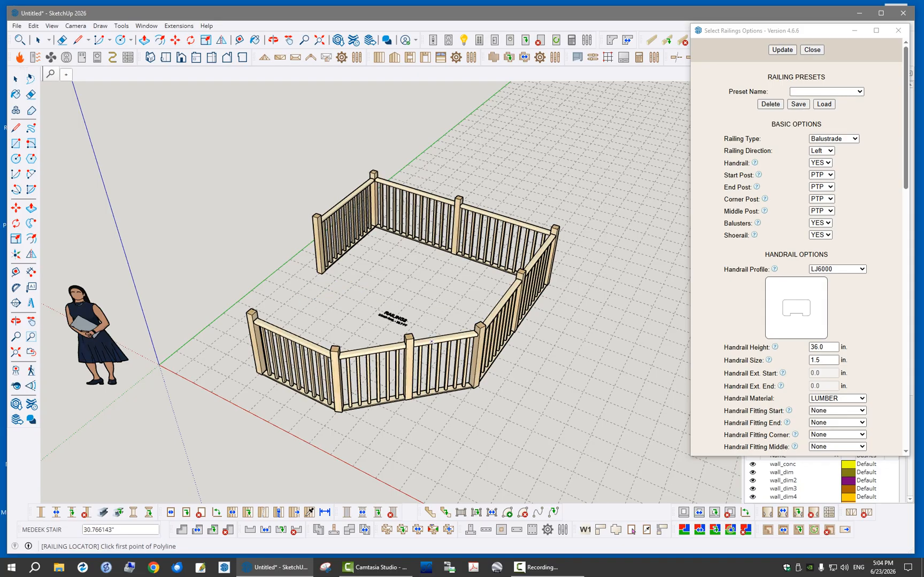
key("space")
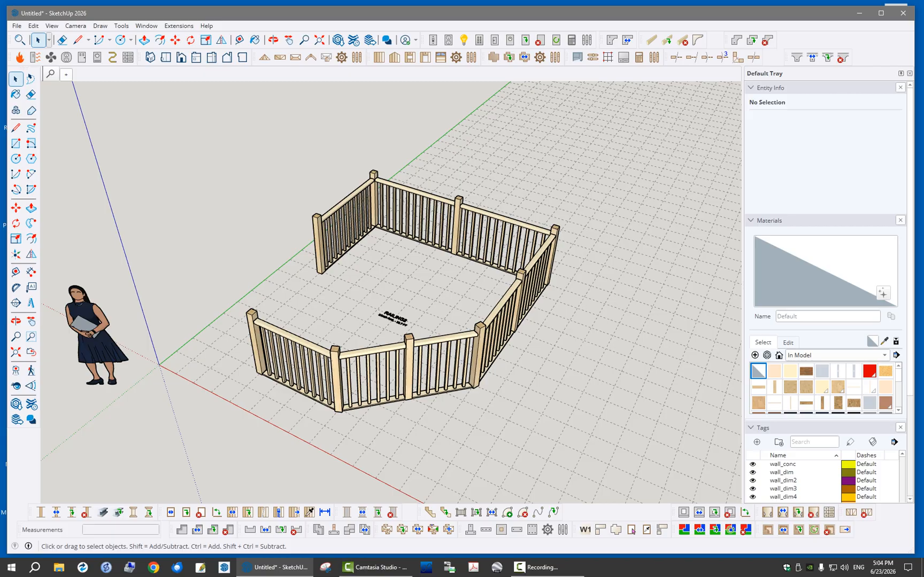
Add a curved segment to the diagonal section of the railing
mouse_move(396, 321)
middle_mouse_down()
mouse_move(425, 327)
mouse_move(386, 291)
mouse_move(447, 380)
mouse_move(406, 323)
middle_mouse_up()
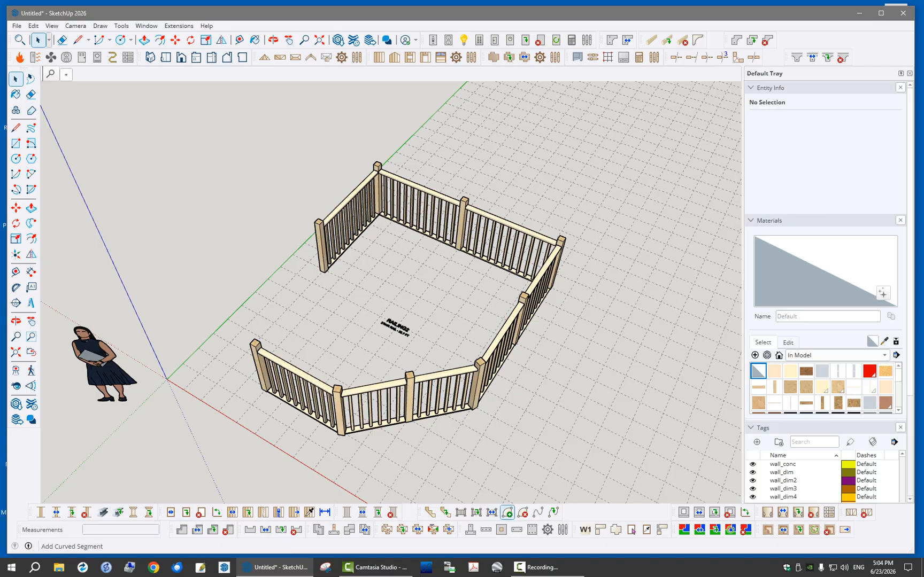
left_click(508, 512)
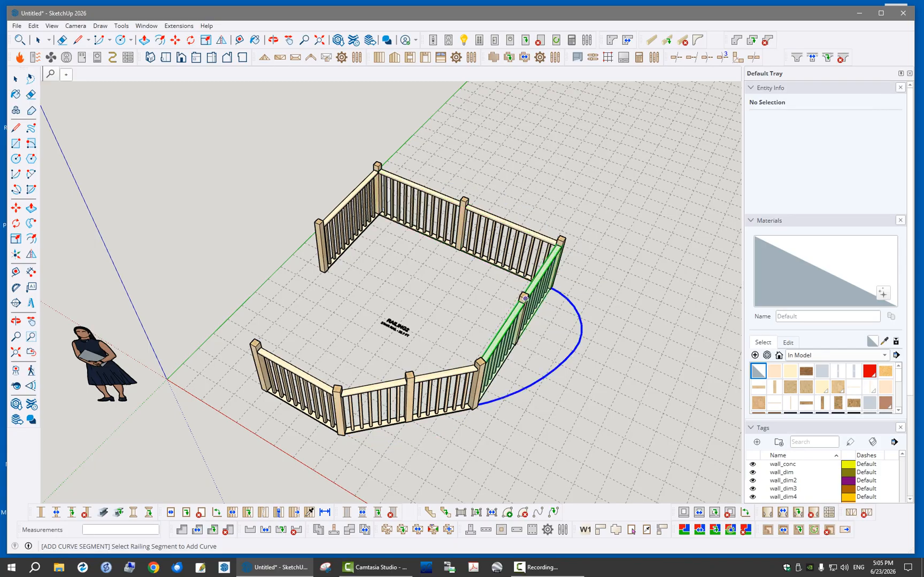
middle_click_drag(525, 298, 270, 342)
scroll(393, 352, "down", 2)
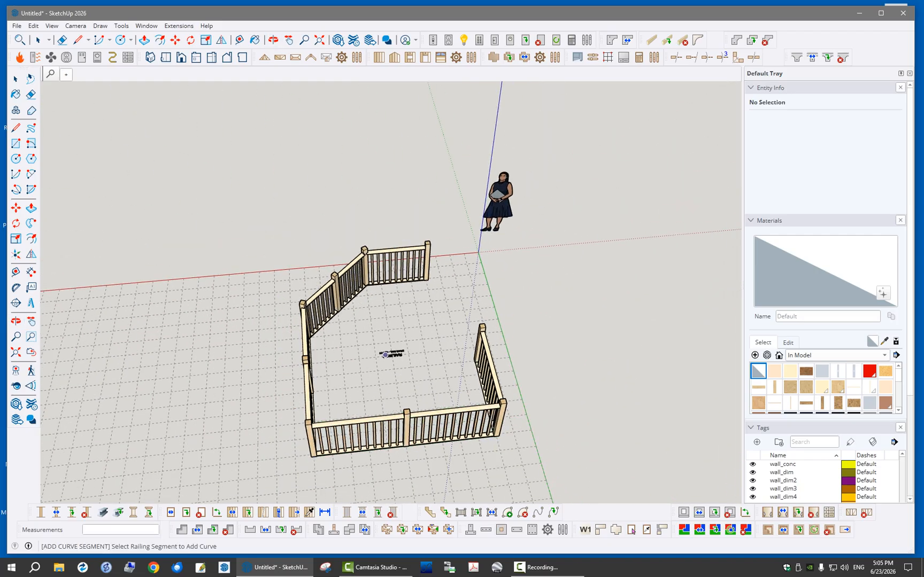
middle_click_drag(352, 375, 526, 363)
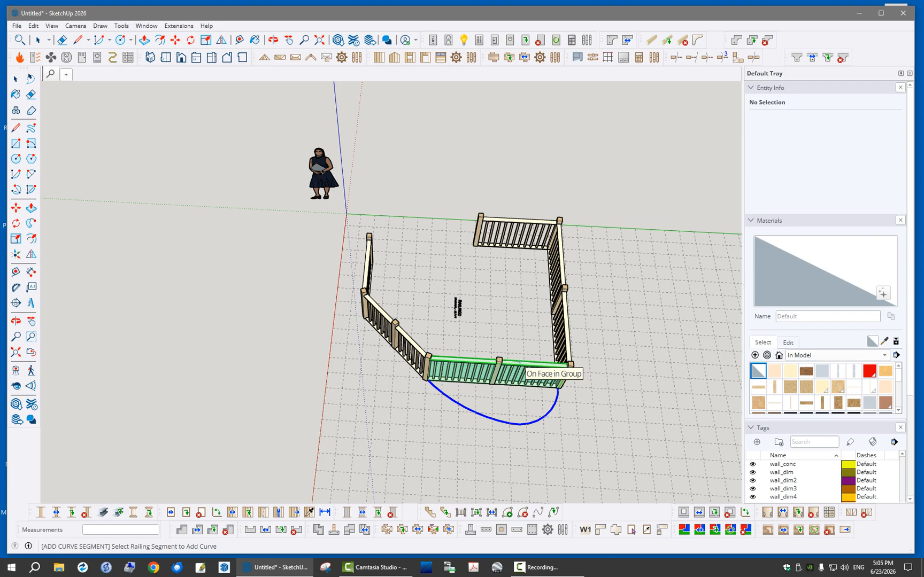
middle_click_drag(342, 326, 540, 313)
scroll(407, 234, "up", 2)
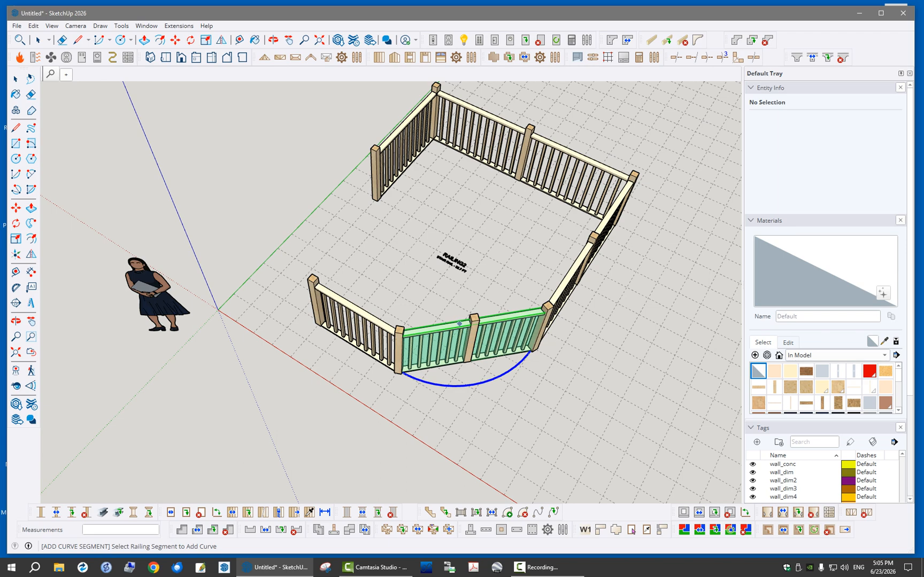
left_click(459, 324)
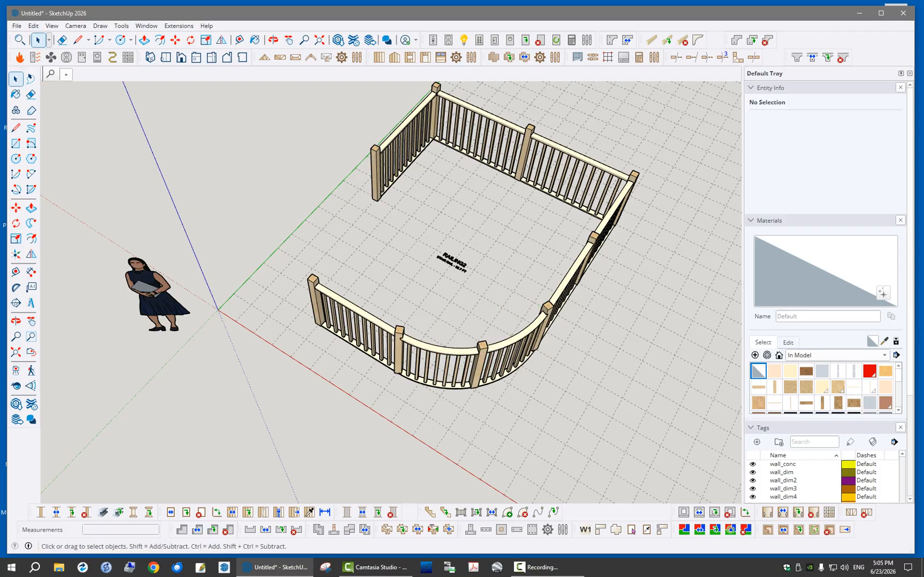
Edit the railing's corner post options, setting Auto Rotate to ORTHO, and update the assembly
middle_click_drag(562, 412, 455, 352)
scroll(455, 353, "up", 3)
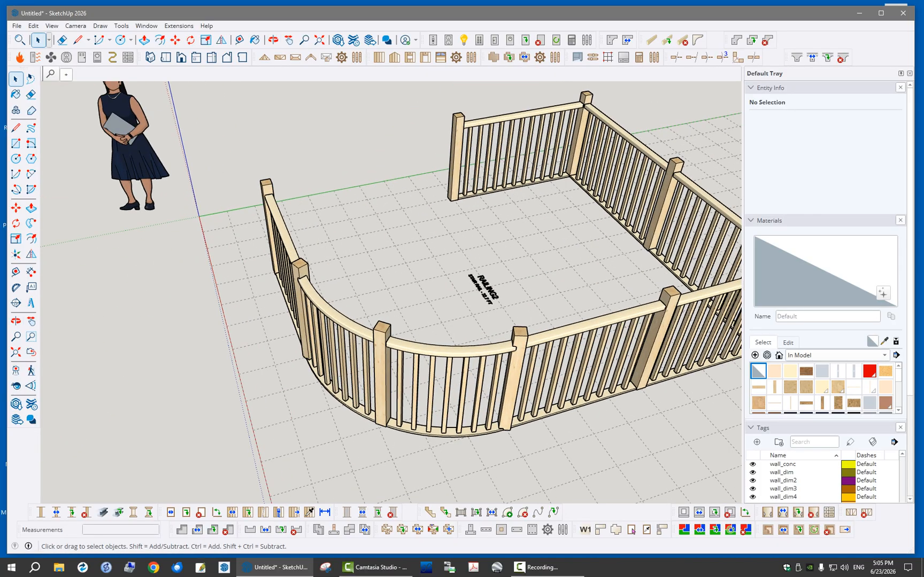
middle_click_drag(343, 267, 363, 347)
scroll(362, 347, "down", 3)
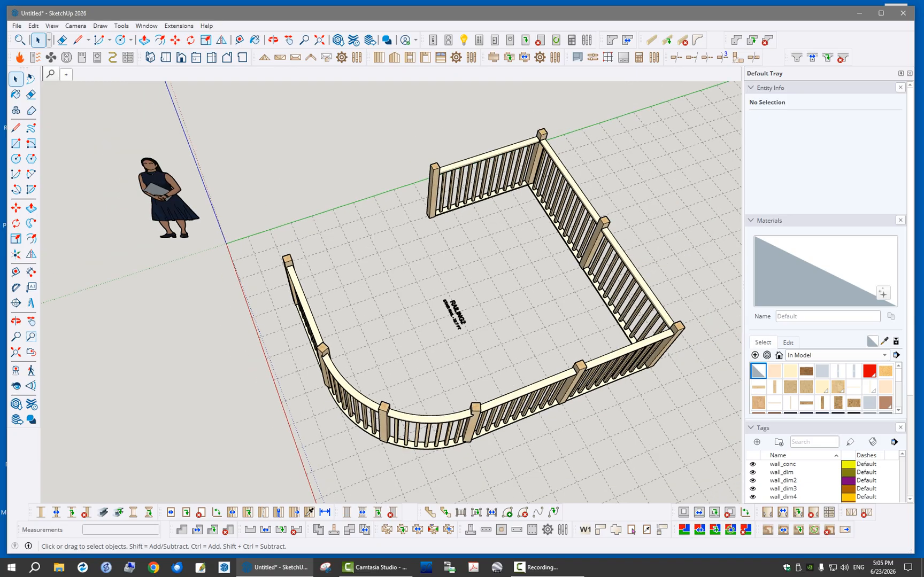
scroll(480, 411, "up", 4)
scroll(480, 411, "down", 2)
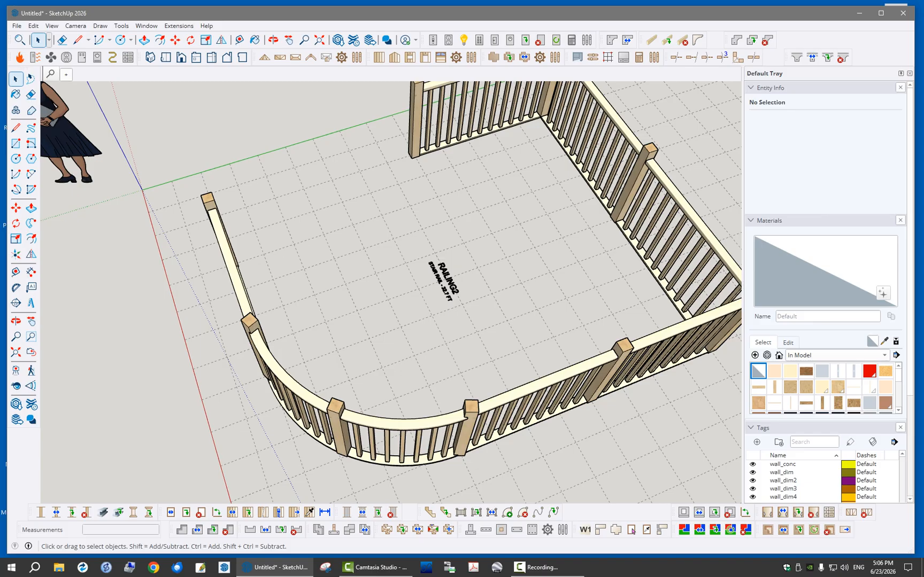
right_click(391, 203)
left_click(432, 367)
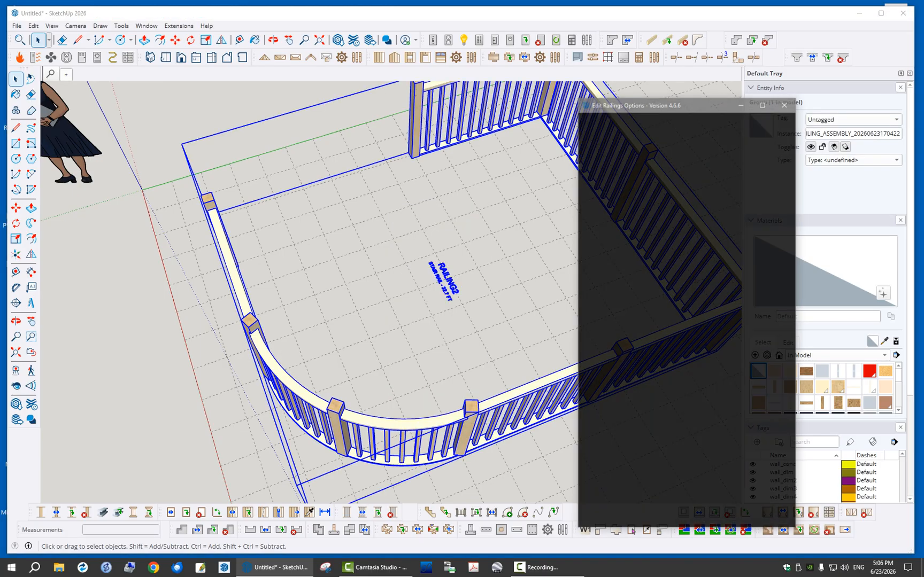
scroll(684, 320, "down", 3)
scroll(684, 321, "down", 6)
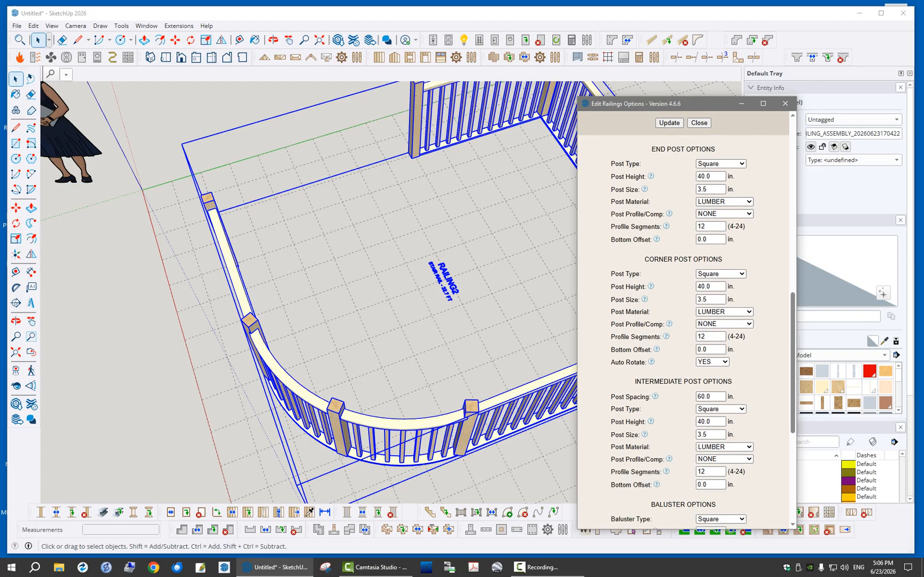
left_click(712, 361)
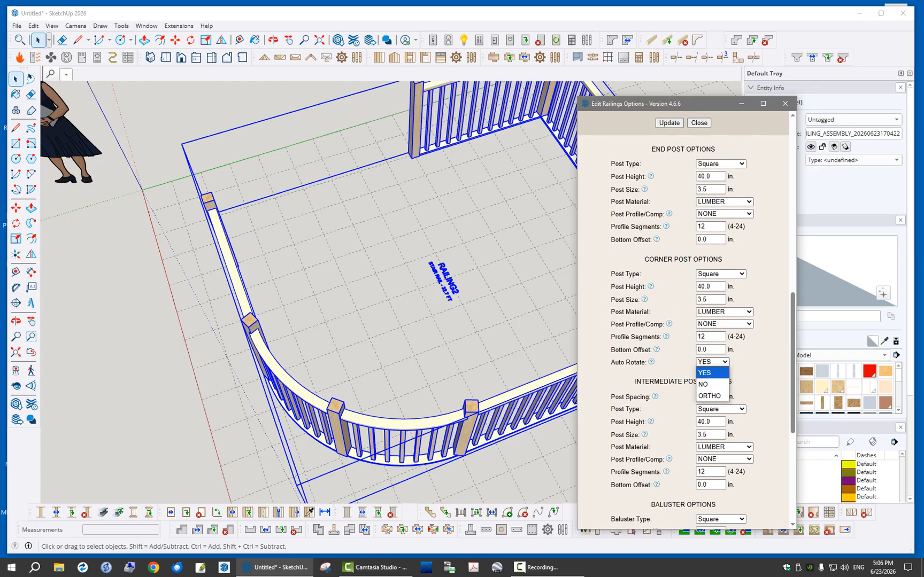
left_click(708, 384)
left_click(759, 363)
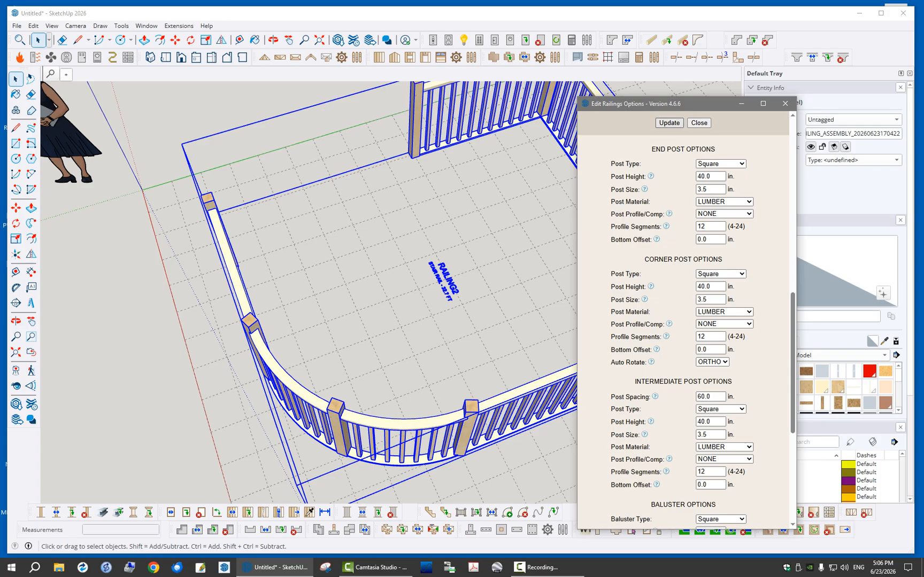
left_click(669, 123)
left_click(785, 103)
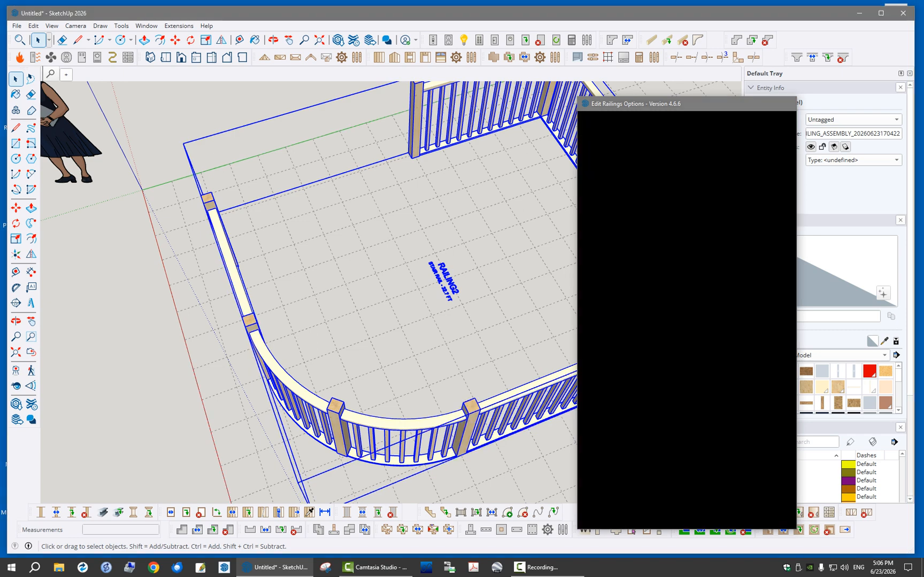
left_click(481, 224)
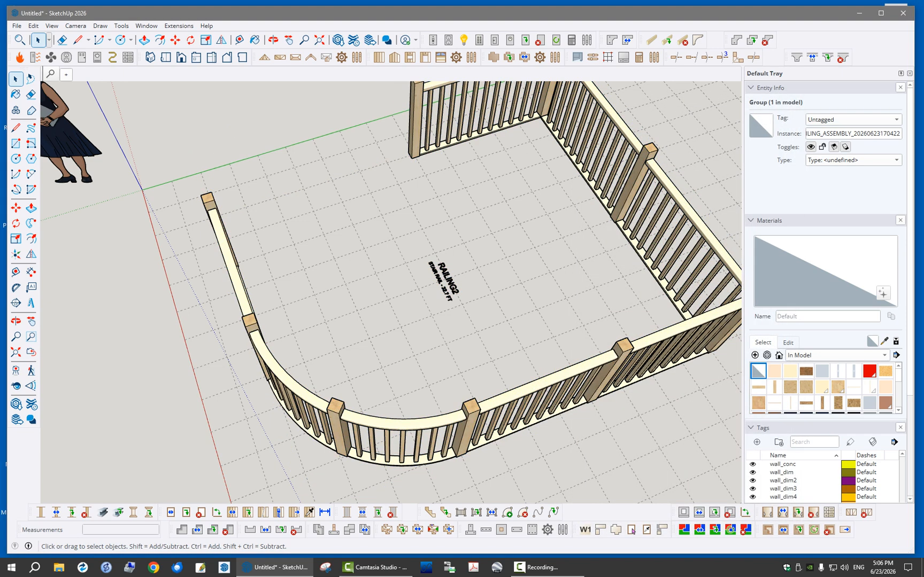
Add a curved segment to the long railing section parallel to the red axis, opposite the starting section
middle_click_drag(417, 321, 470, 292)
middle_click_drag(385, 331, 144, 351)
scroll(305, 347, "down", 3)
scroll(393, 344, "down", 2)
middle_click_drag(417, 348, 355, 339)
left_click(507, 512)
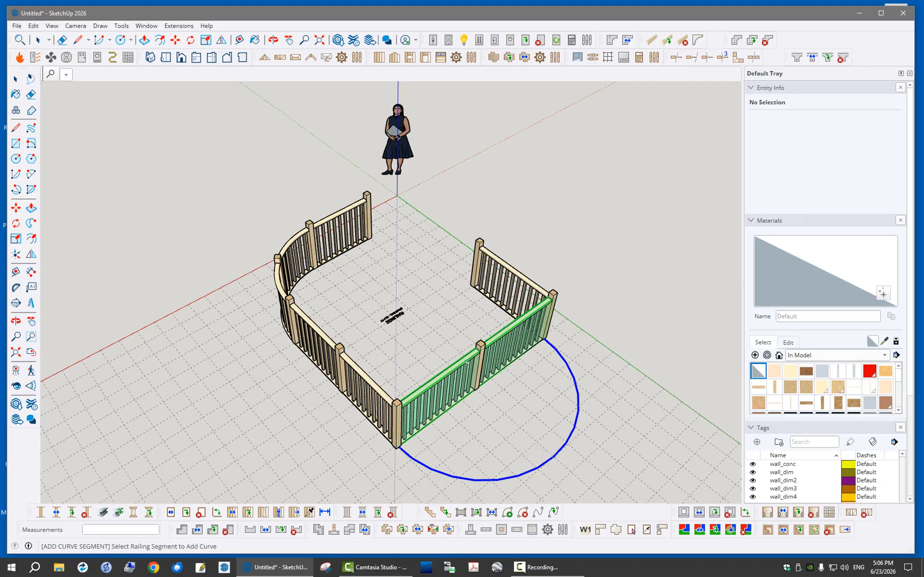
left_click(466, 363)
Remove the curved segment from the diagonal corner section next to the starting railing section, making it straight again
middle_click_drag(406, 332, 395, 297)
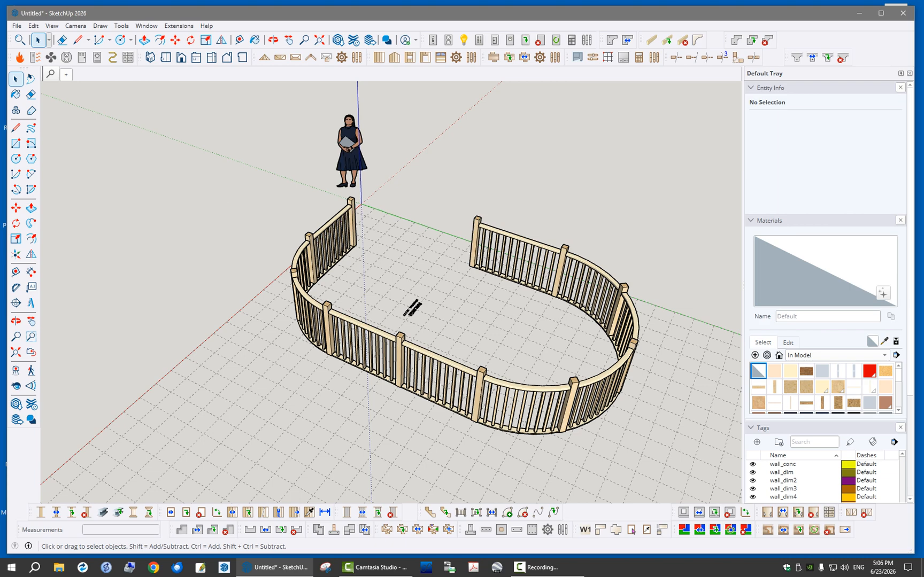
middle_click_drag(214, 400, 373, 347)
scroll(304, 369, "down", 3)
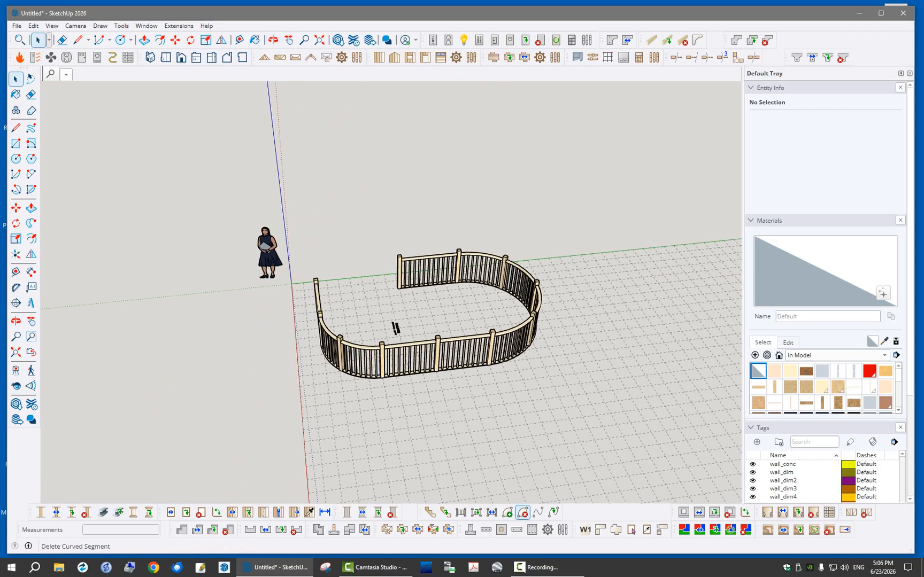
left_click(523, 513)
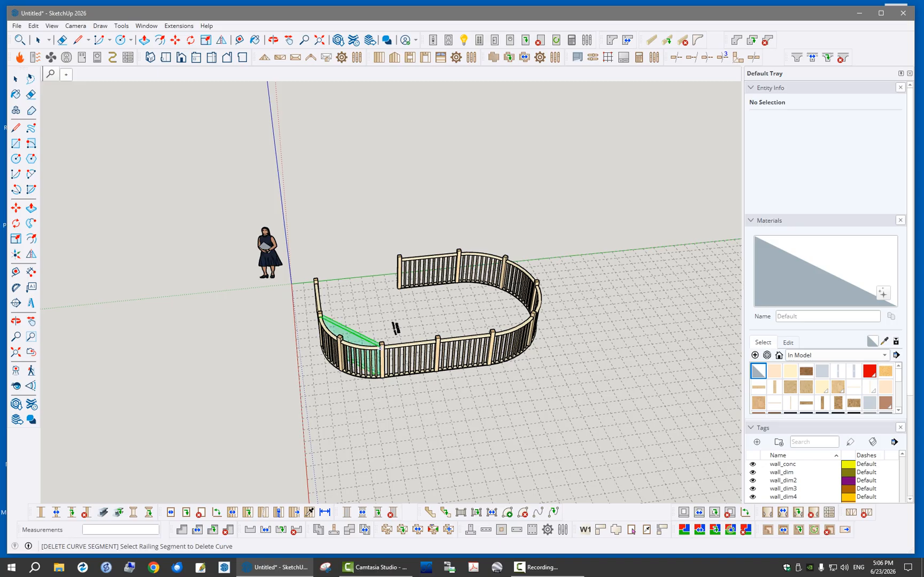
scroll(367, 348, "up", 4)
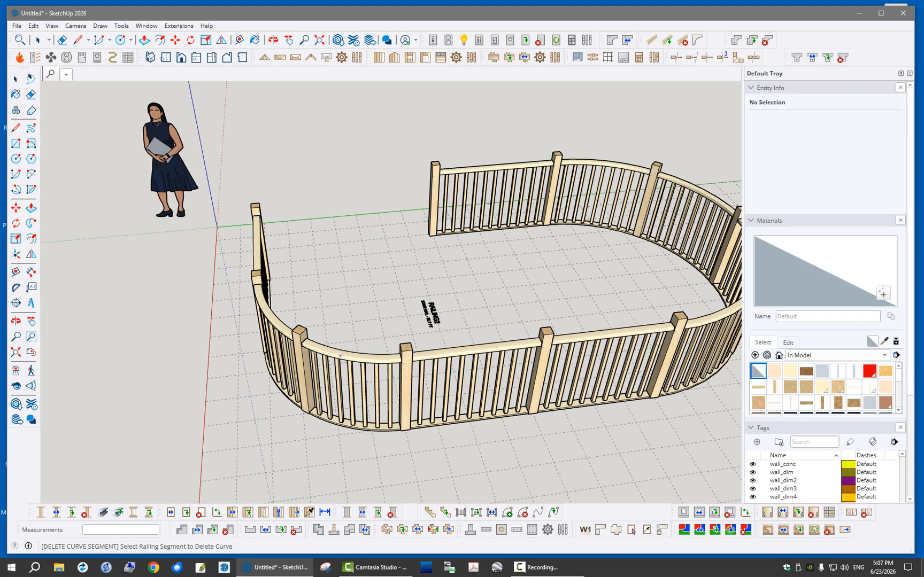
middle_click_drag(321, 354, 394, 398)
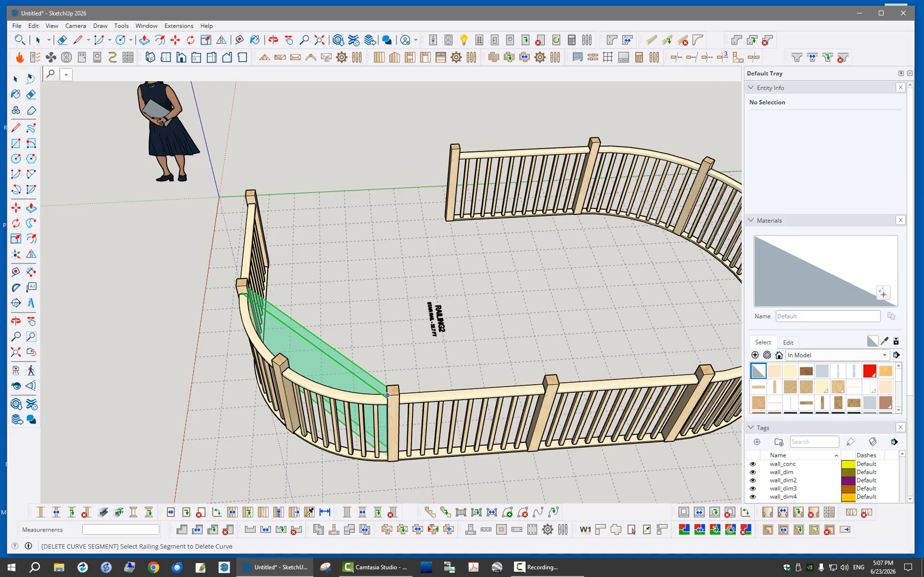
left_click(387, 395)
scroll(206, 342, "down", 3)
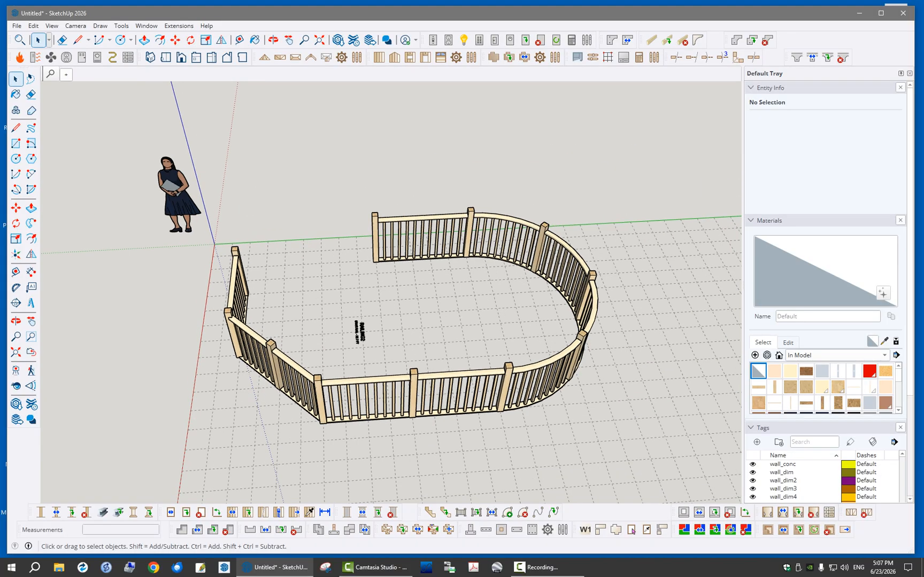
Delete the entire railing assembly from the model
middle_click_drag(206, 341, 254, 331)
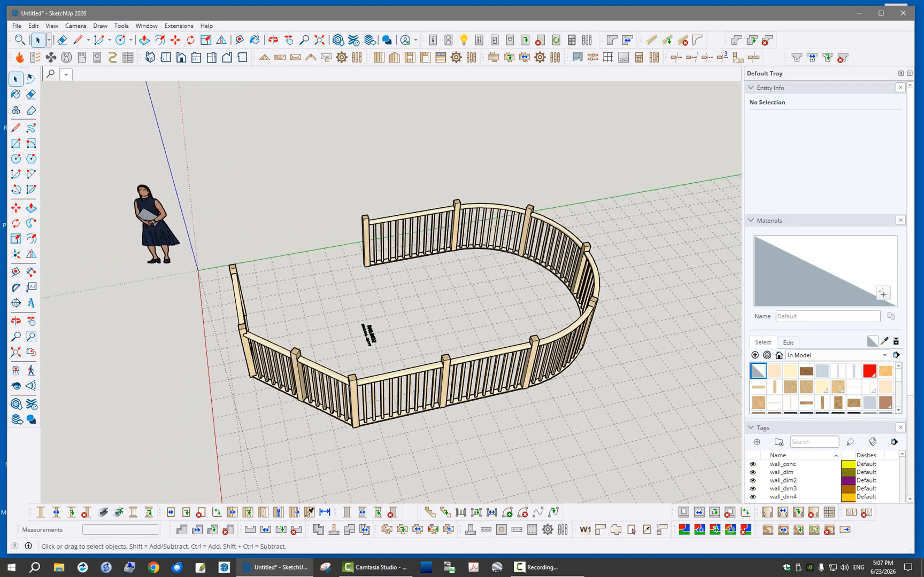
left_click(263, 342)
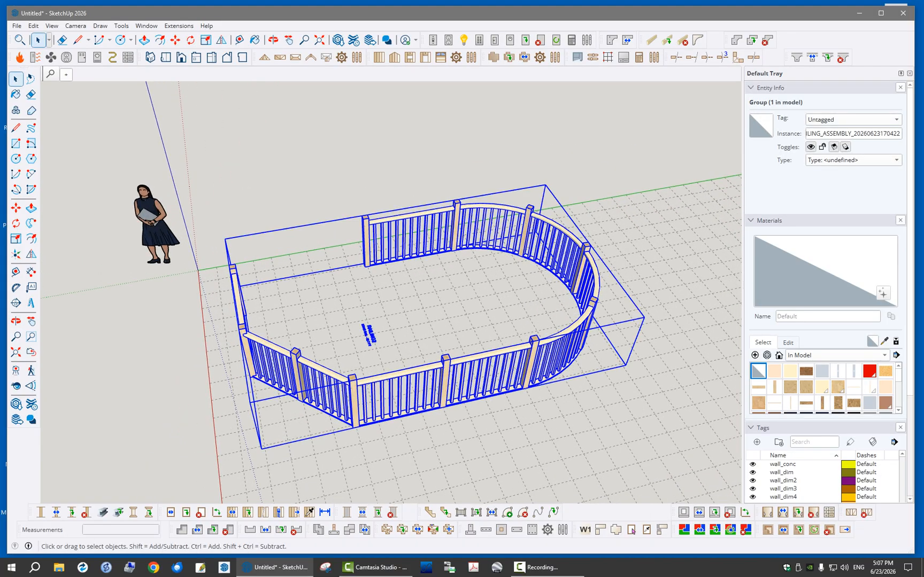
key("Delete")
middle_click_drag(263, 342, 289, 321)
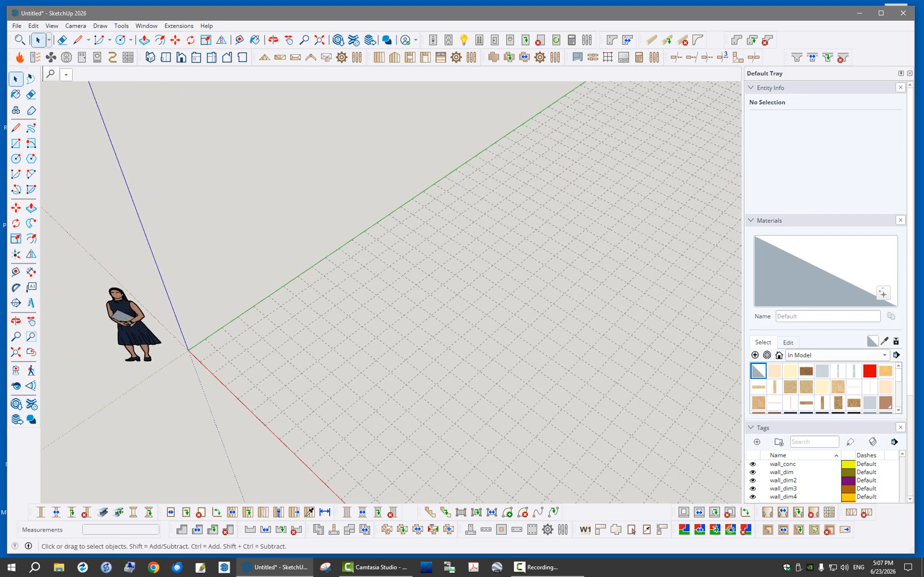
Draw a three-section Z-shaped balustrade railing near the origin, about 12 ft in total, with sections parallel to the red, green and red axes
left_click(470, 529)
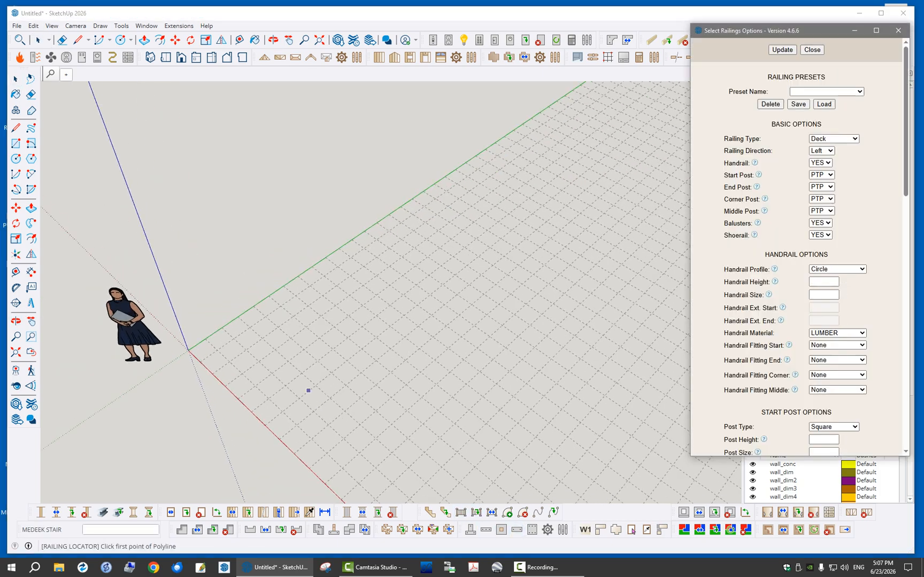
left_click(246, 351)
left_click(299, 398)
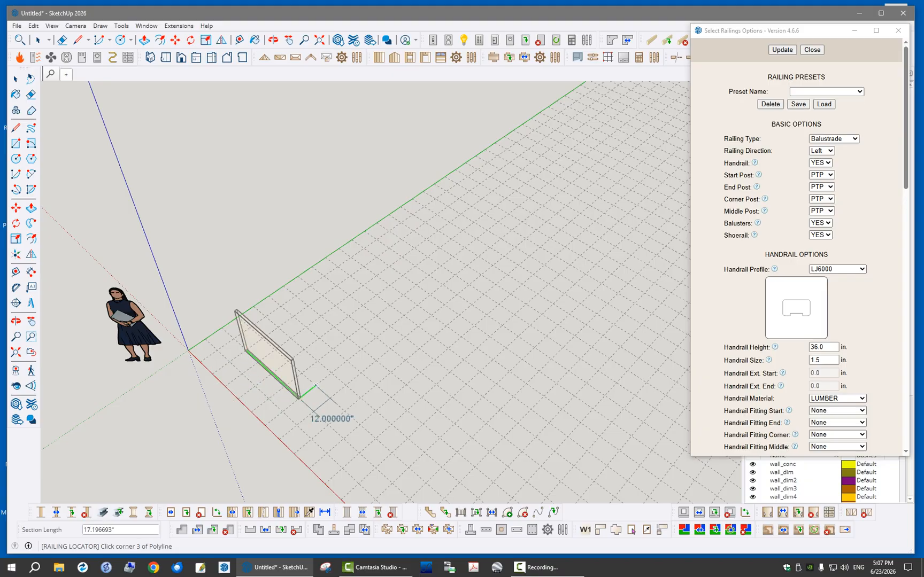
left_click(361, 349)
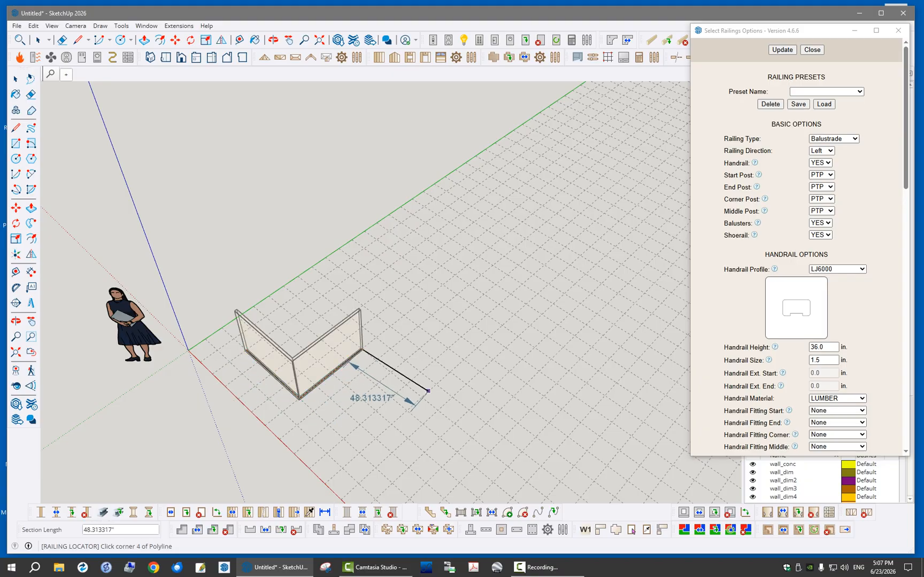
left_click(423, 396)
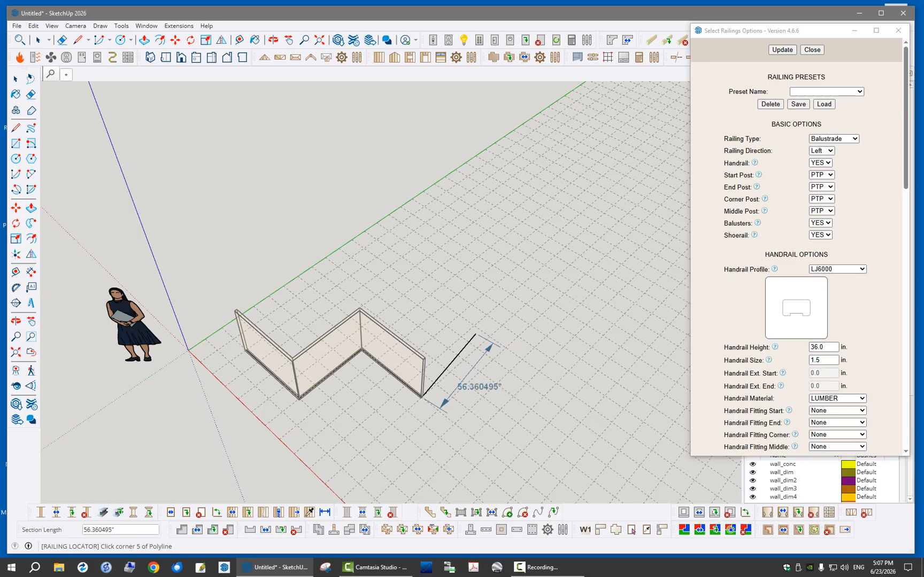
key("Escape")
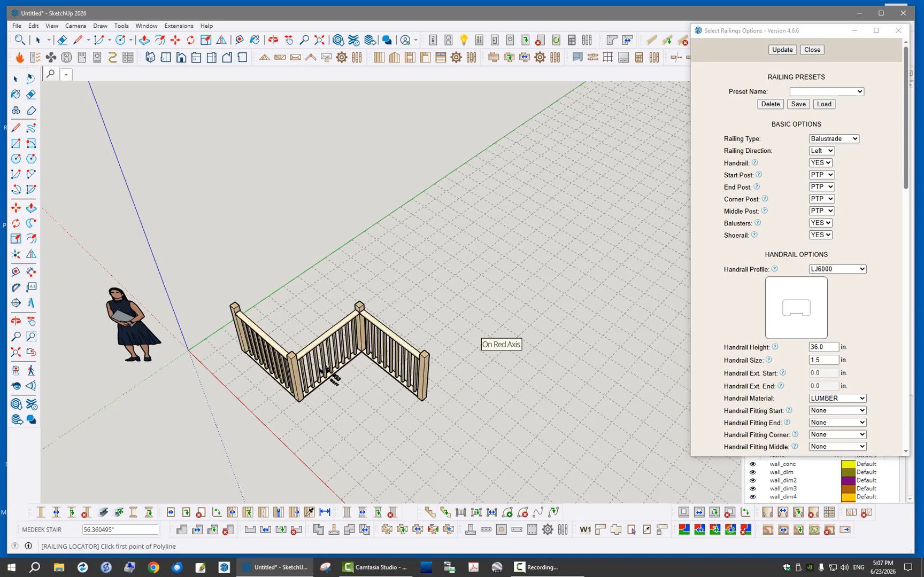
Examine how the handrails, shoe rails and balusters meet the inner corner post of the Z-shaped railing
scroll(328, 346, "up", 6)
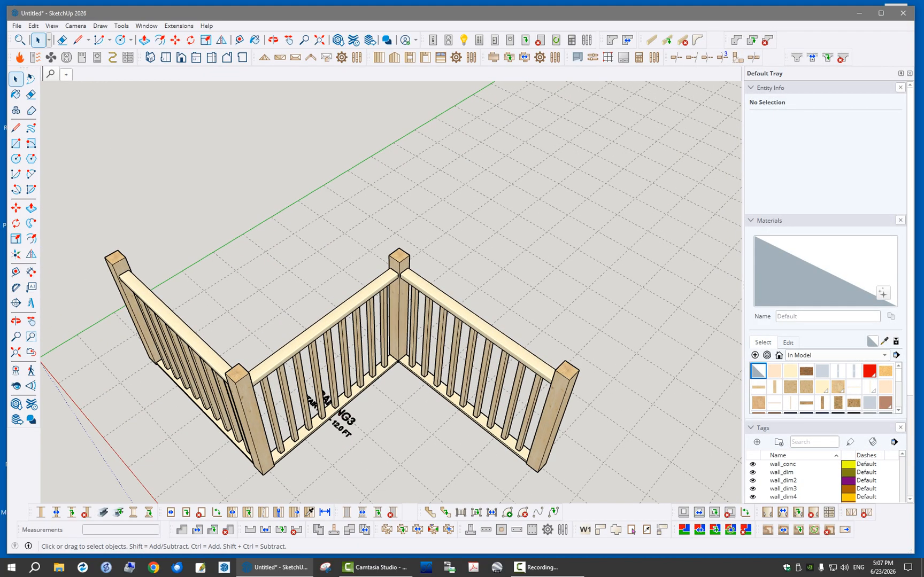
middle_click_drag(327, 349, 326, 331)
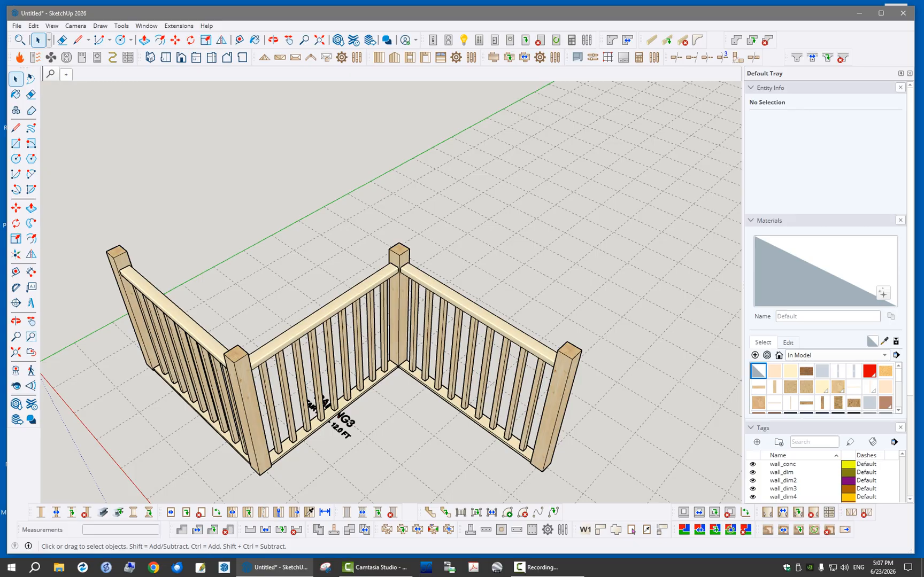
scroll(406, 248, "up", 9)
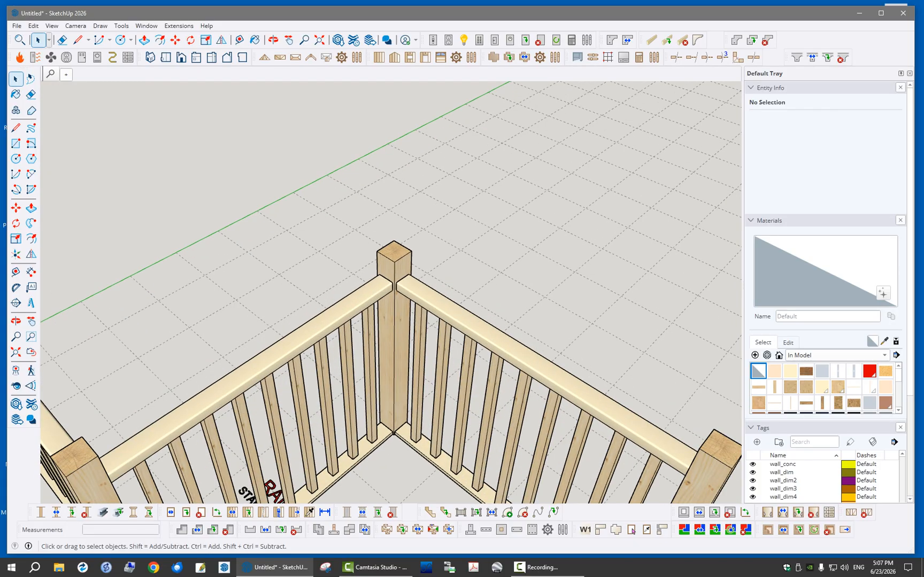
scroll(405, 247, "down", 2)
scroll(403, 342, "up", 5)
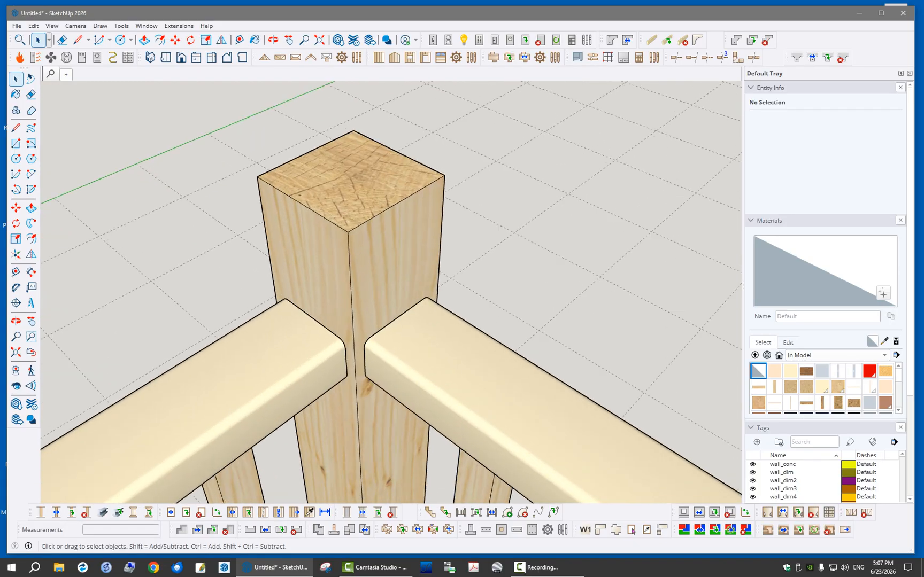
scroll(412, 262, "down", 12)
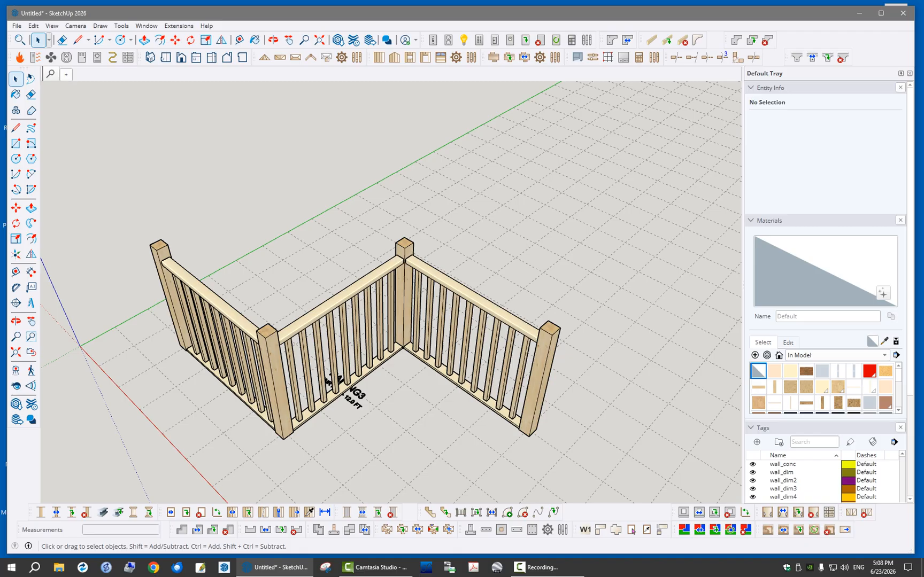
scroll(417, 329, "up", 10)
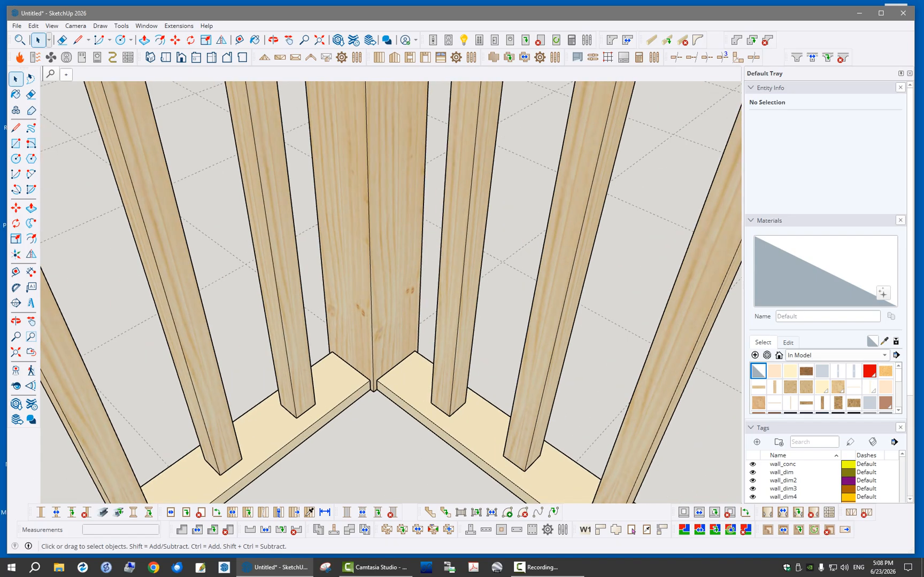
scroll(397, 375, "down", 6)
scroll(435, 238, "down", 5)
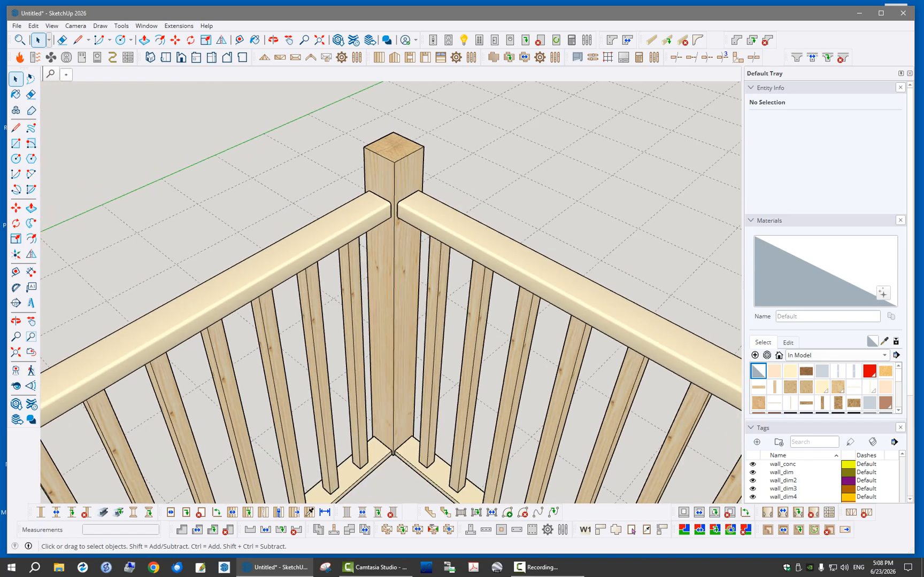
scroll(422, 214, "down", 1)
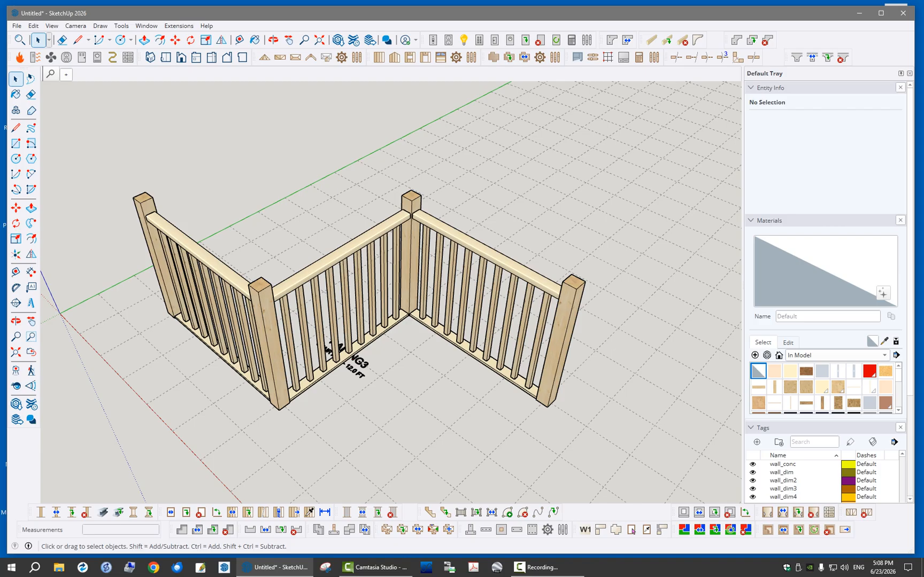
scroll(355, 374, "down", 1)
scroll(335, 259, "up", 4)
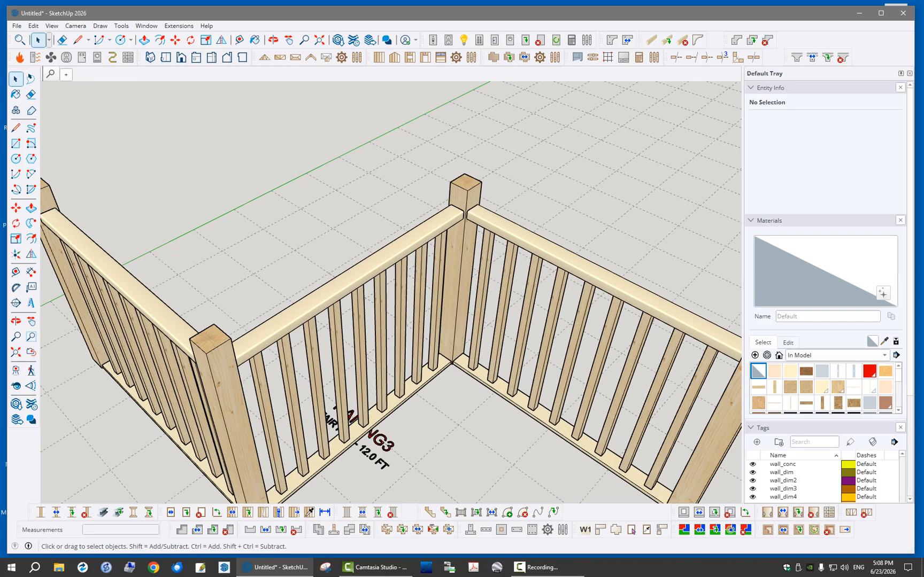
middle_click_drag(335, 259, 316, 240)
scroll(441, 310, "down", 2)
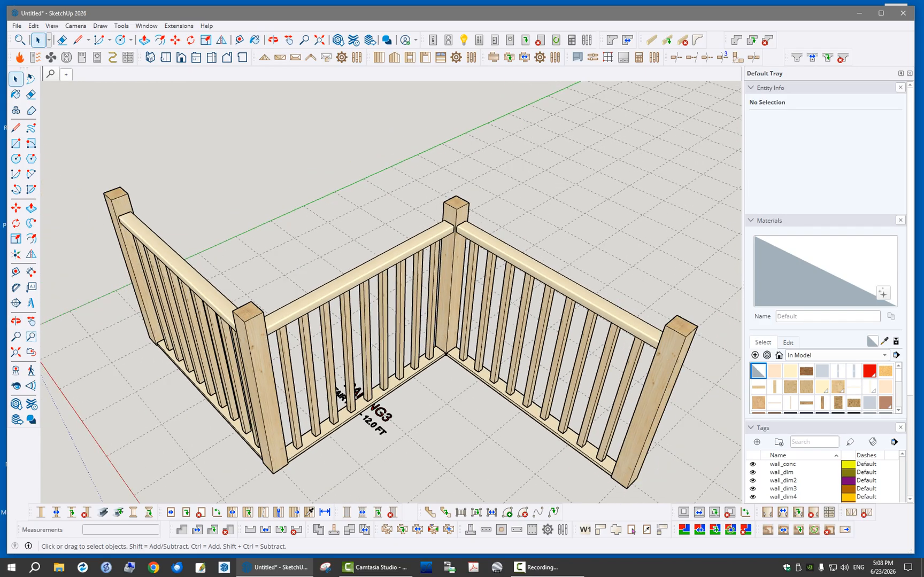
Add an S-shaped curved segment to the middle section of the railing
left_click(507, 512)
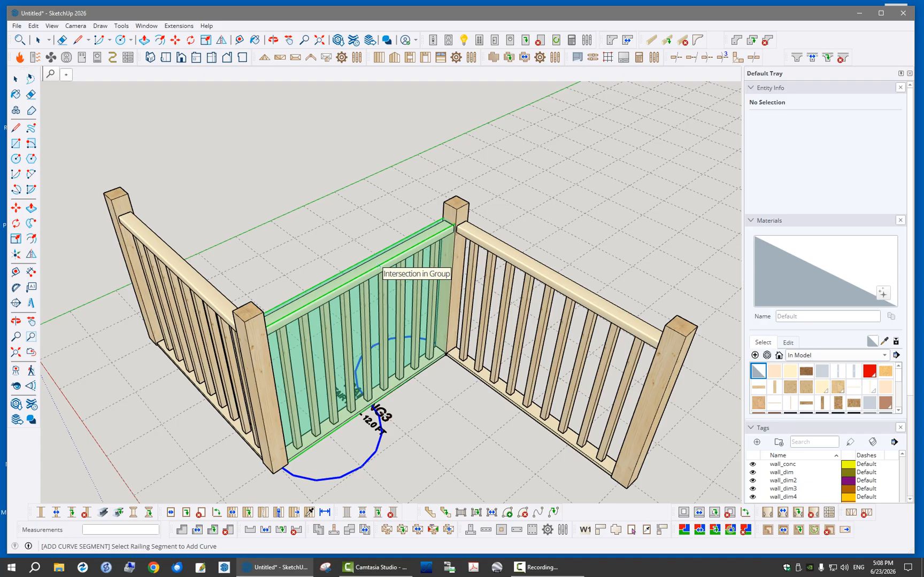
middle_click_drag(380, 267, 398, 361)
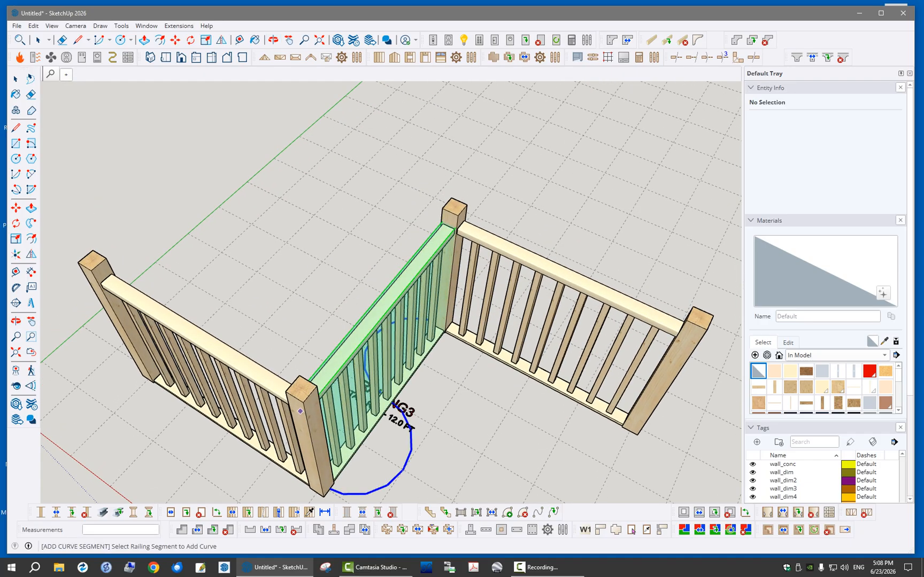
left_click(388, 308)
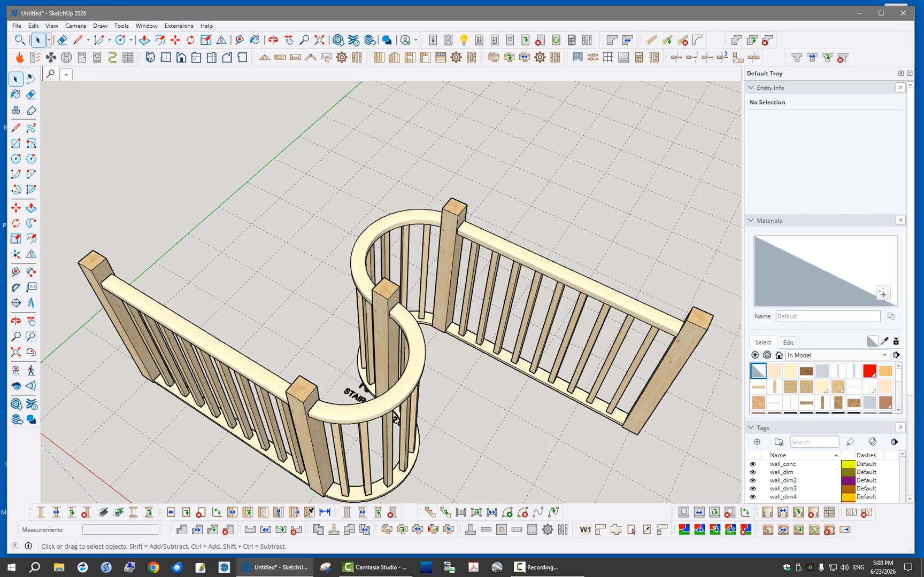
Delete the railing with the S-curved middle section after viewing it from another angle
middle_click_drag(362, 272, 337, 295)
scroll(374, 323, "down", 3)
scroll(328, 307, "up", 3)
scroll(334, 293, "down", 3)
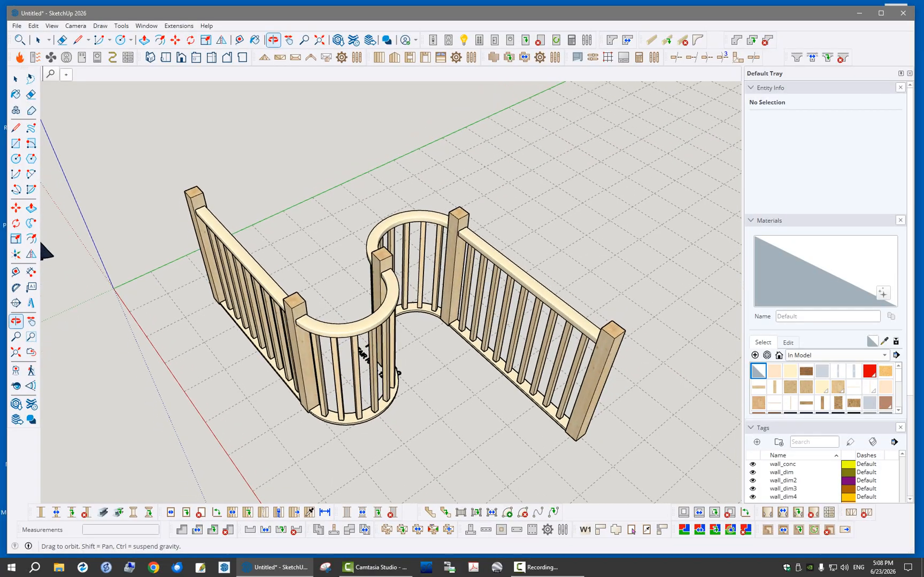
scroll(332, 299, "down", 3)
scroll(352, 334, "down", 2)
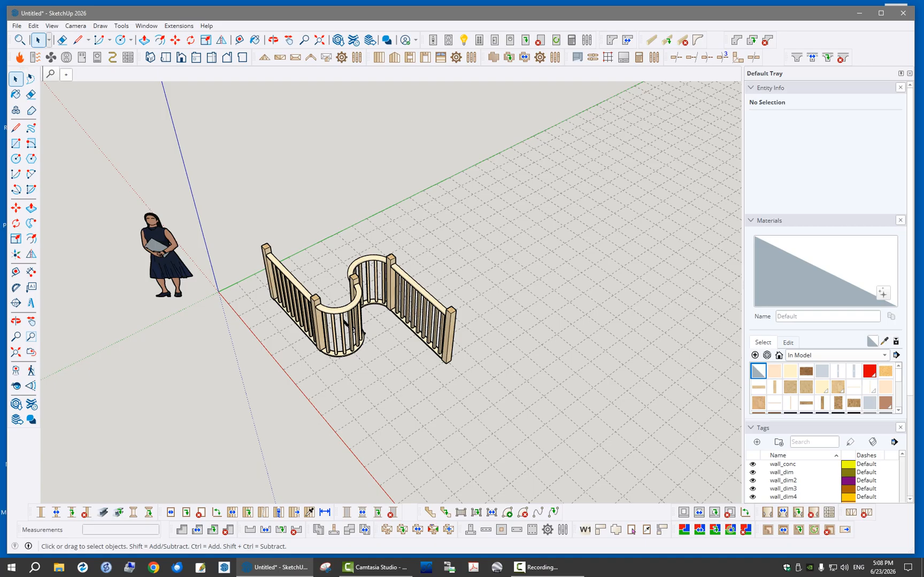
left_click(345, 323)
key("Delete")
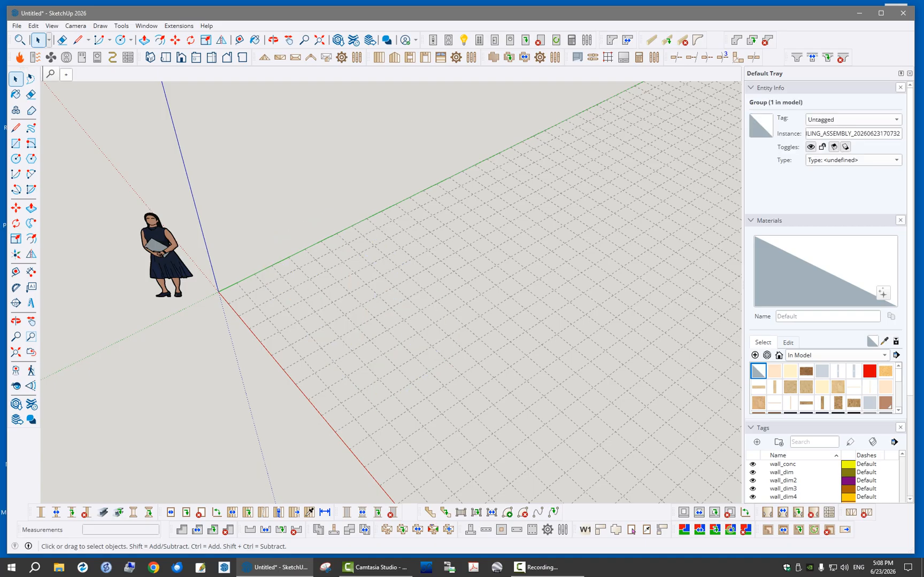
Draw a three-section balustrade railing near the origin: 48 in along the red axis, about 68 in diagonally, and 48 in along the red axis
left_click(461, 513)
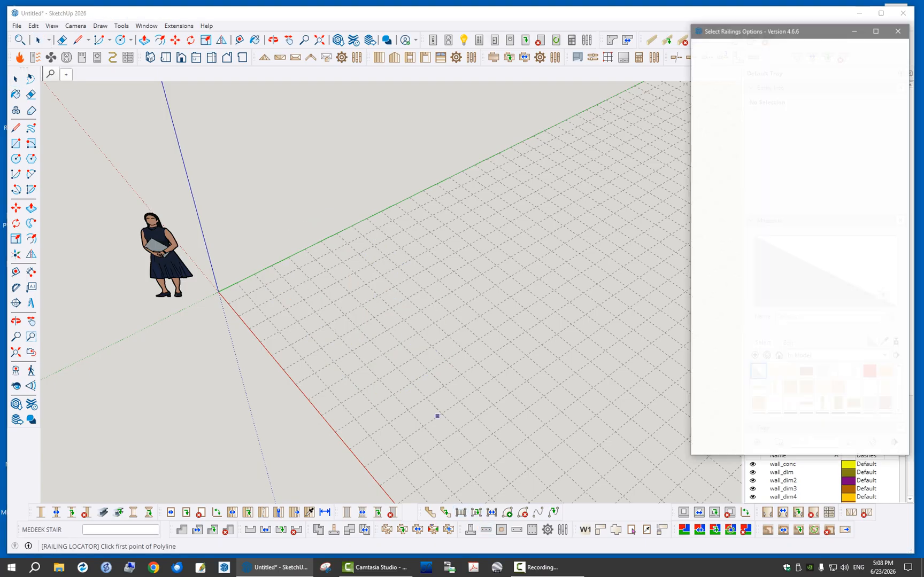
left_click(276, 298)
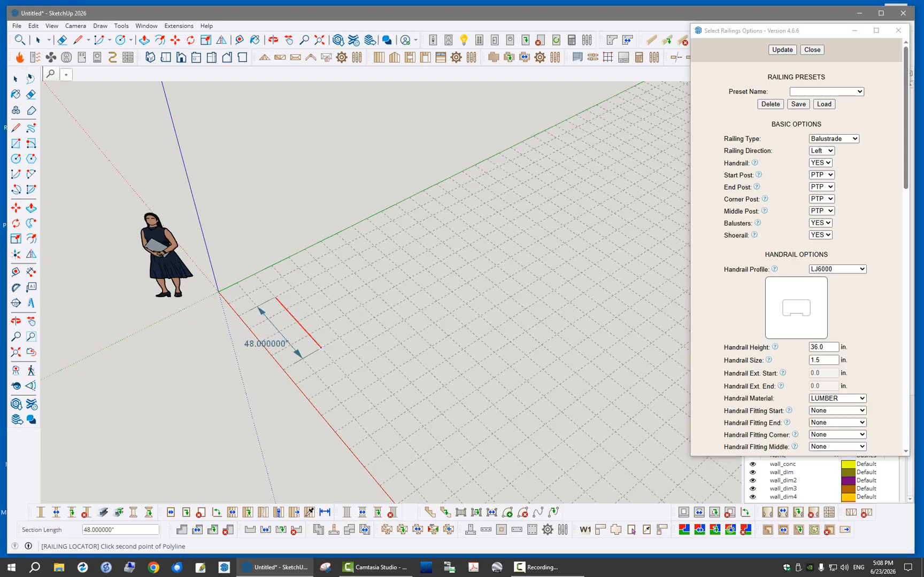
left_click(321, 348)
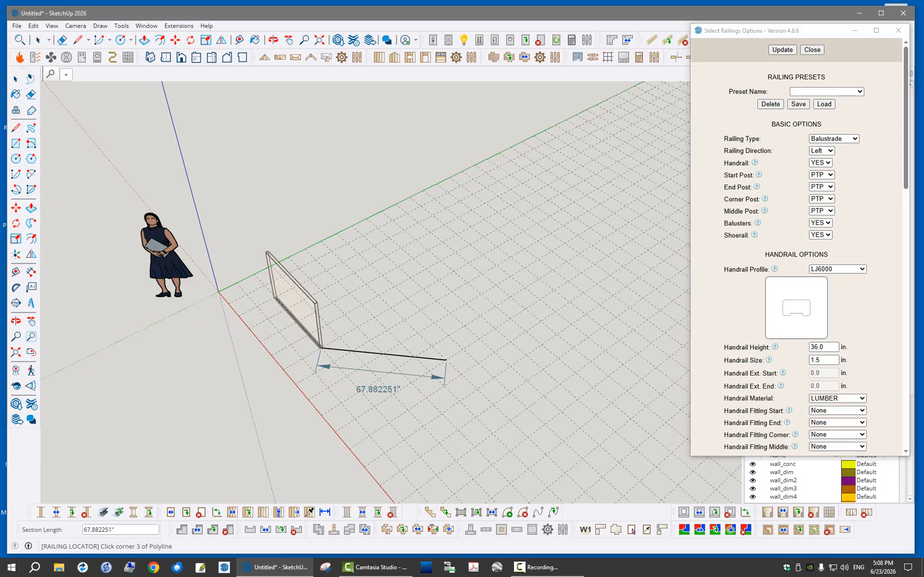
left_click(447, 360)
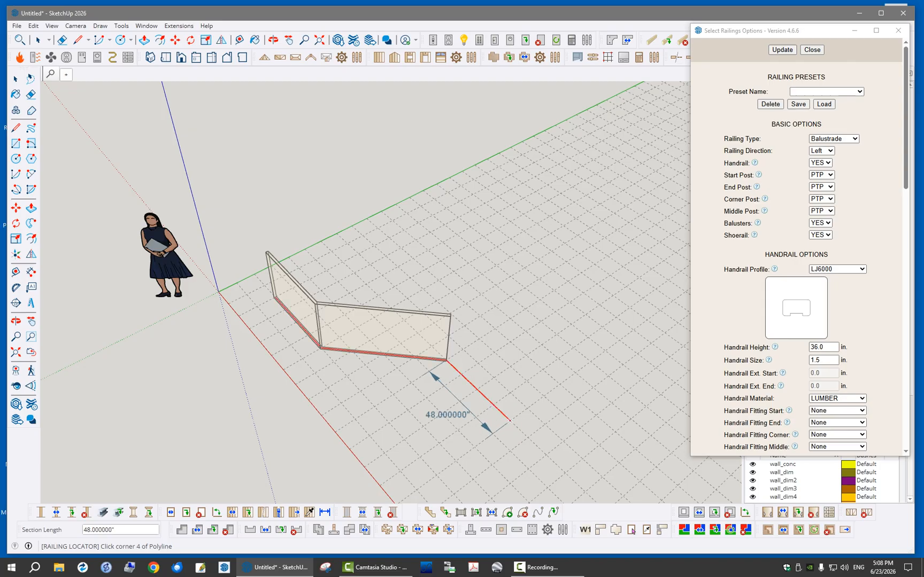
left_click(510, 421)
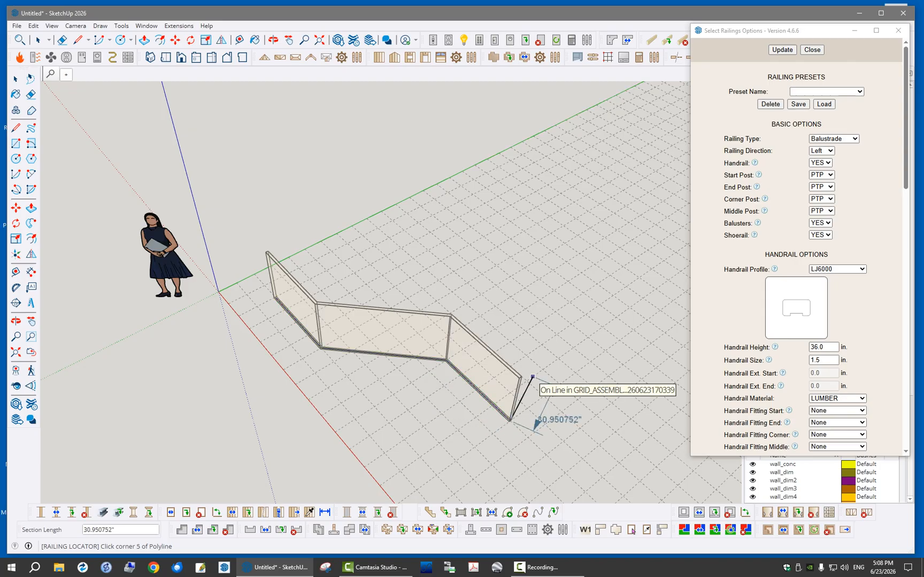
key("Return")
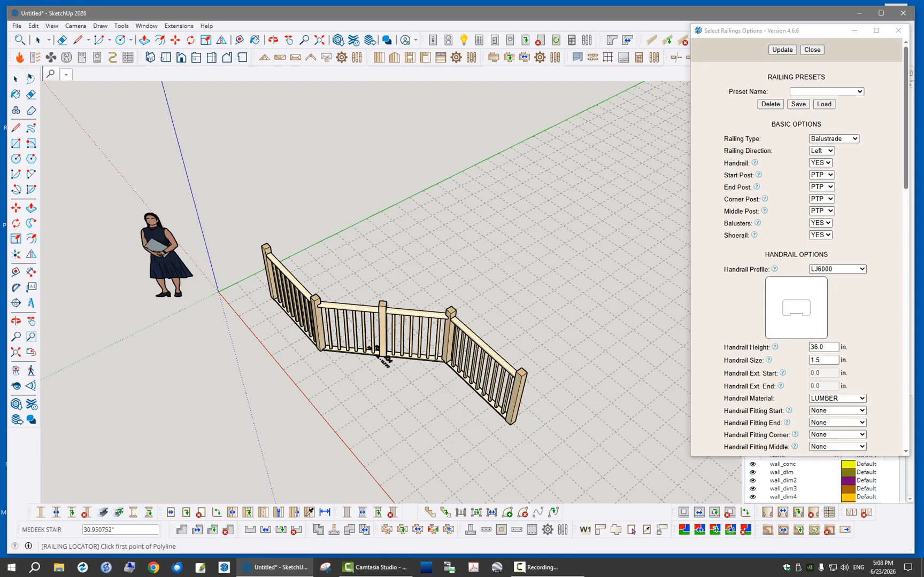
key("space")
Add an S-shaped curved segment to the diagonal middle section of the railing
scroll(378, 355, "up", 2)
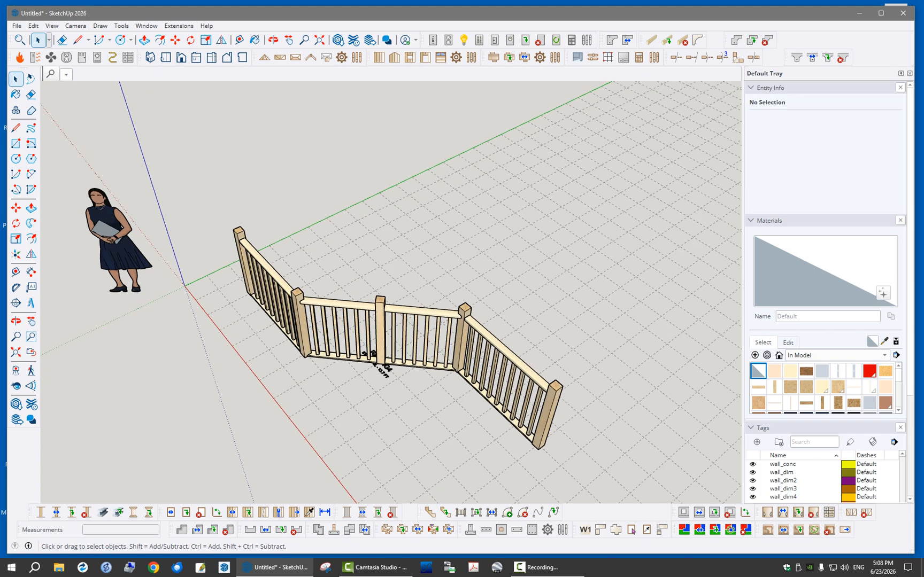
left_click(507, 512)
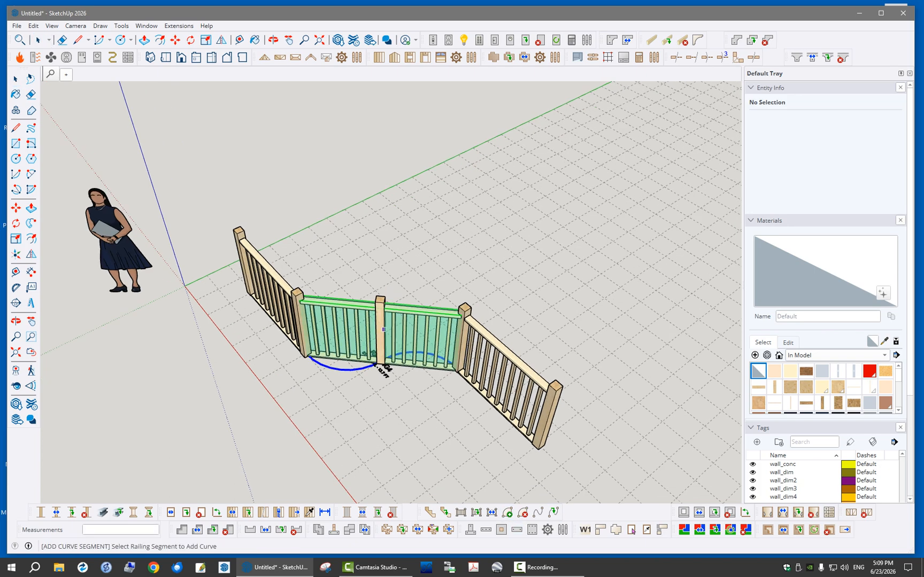
left_click(384, 329)
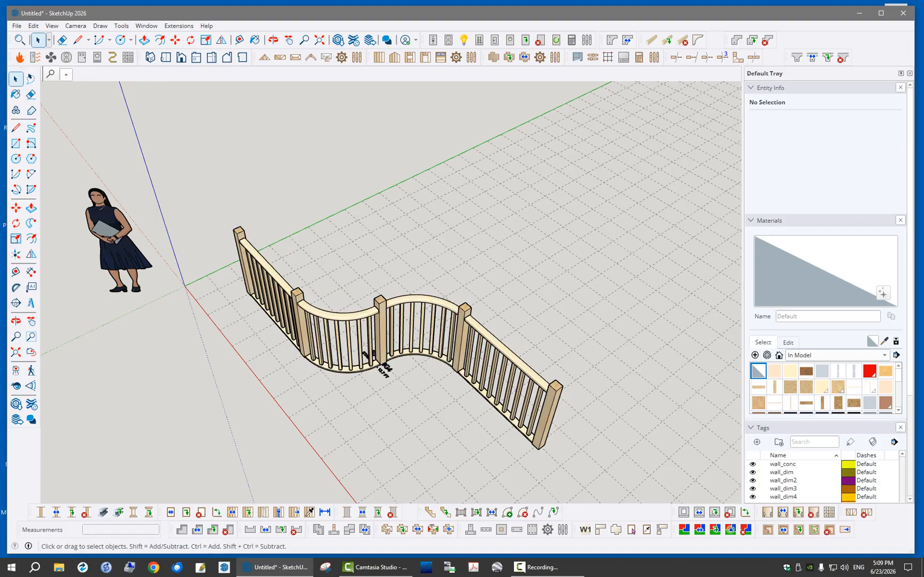
Delete the railing with the S-curved diagonal section after viewing it from another angle
middle_click_drag(378, 355, 422, 343)
middle_click_drag(431, 283, 347, 293)
scroll(346, 293, "down", 3)
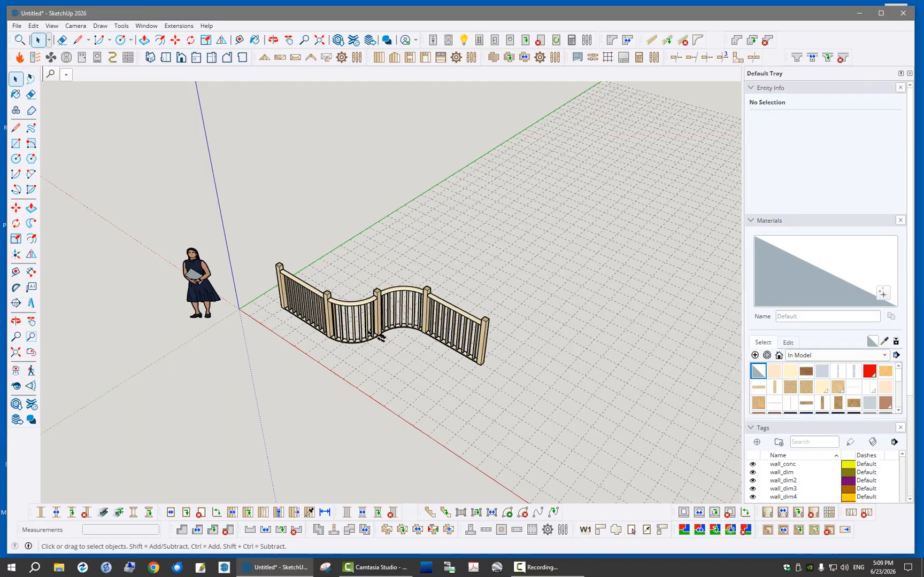
left_click(380, 337)
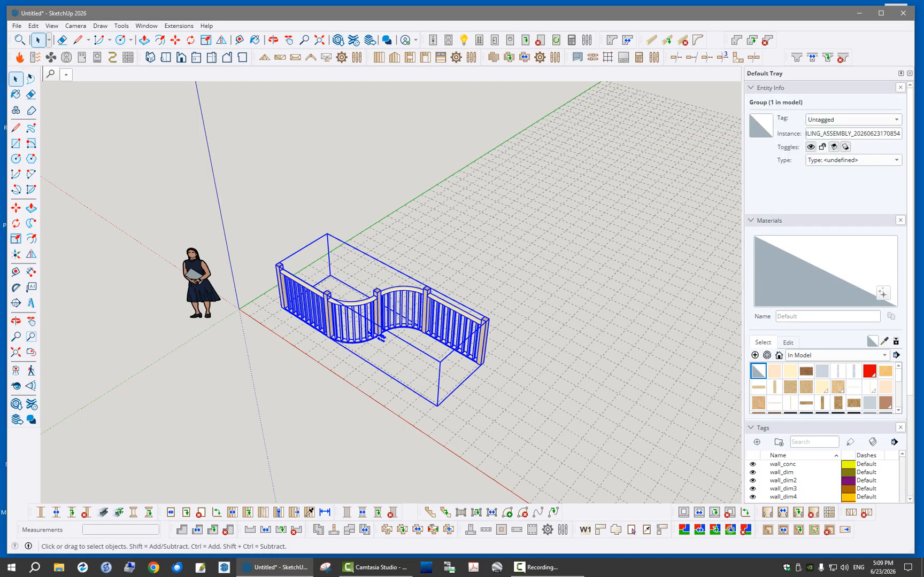
key("Delete")
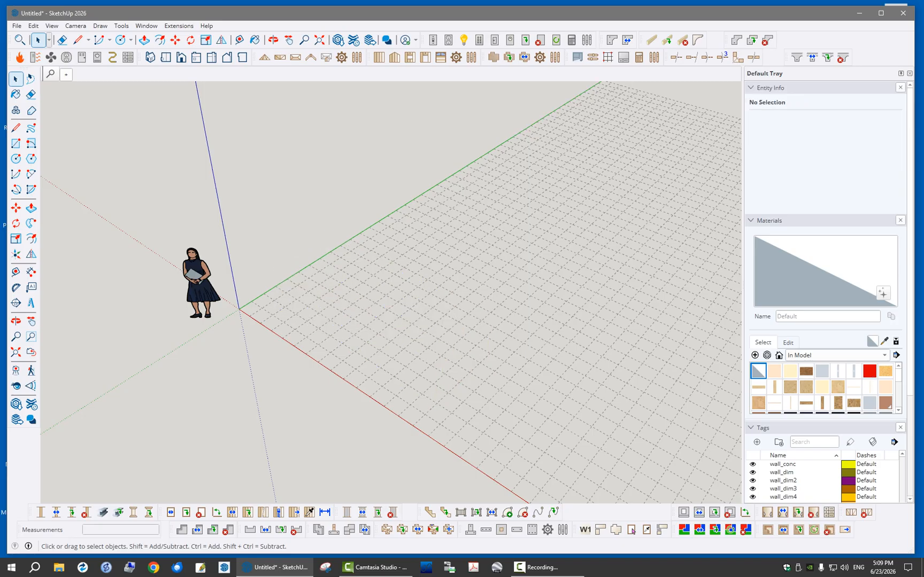
scroll(212, 326, "down", 1)
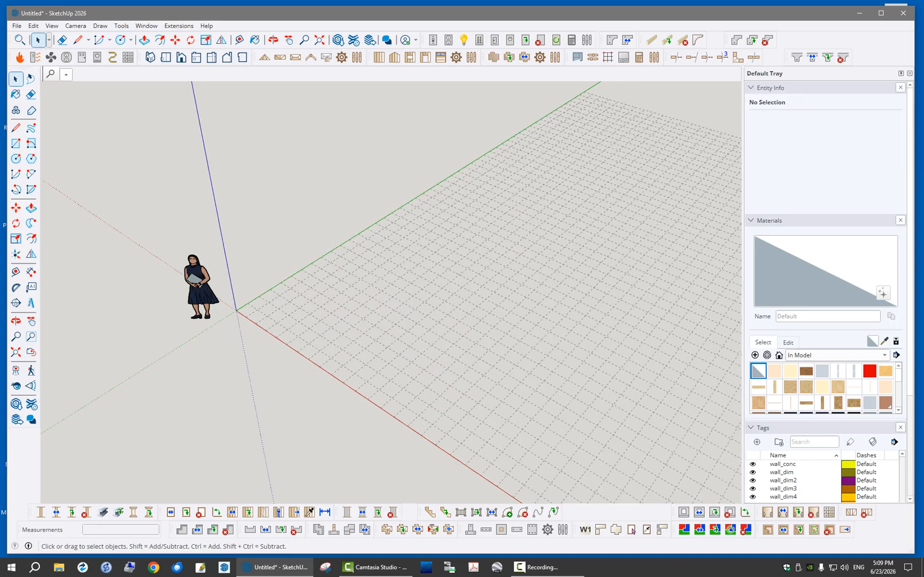
scroll(212, 327, "down", 1)
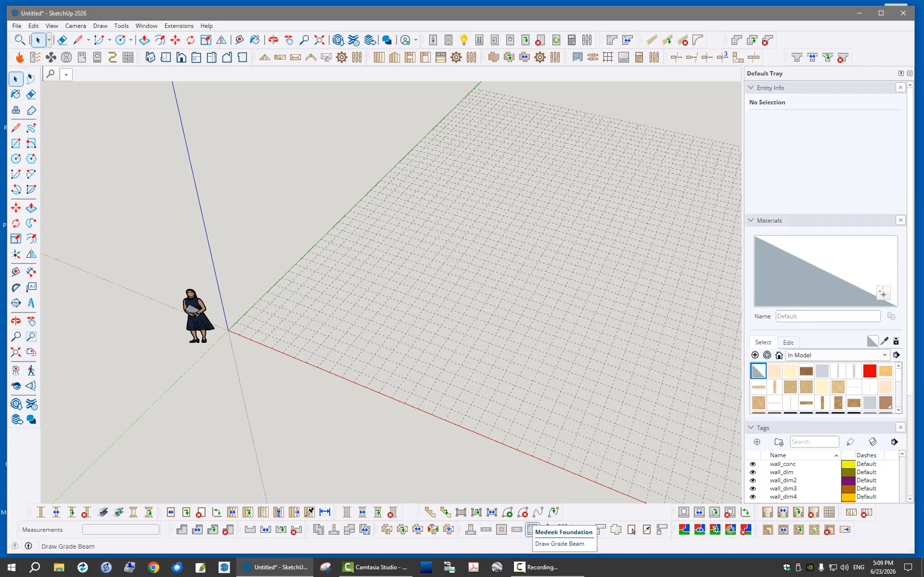
Draw a U-shaped balustrade spline railing through four control points, with 24 in start and end tangents parallel to the red axis
left_click(538, 512)
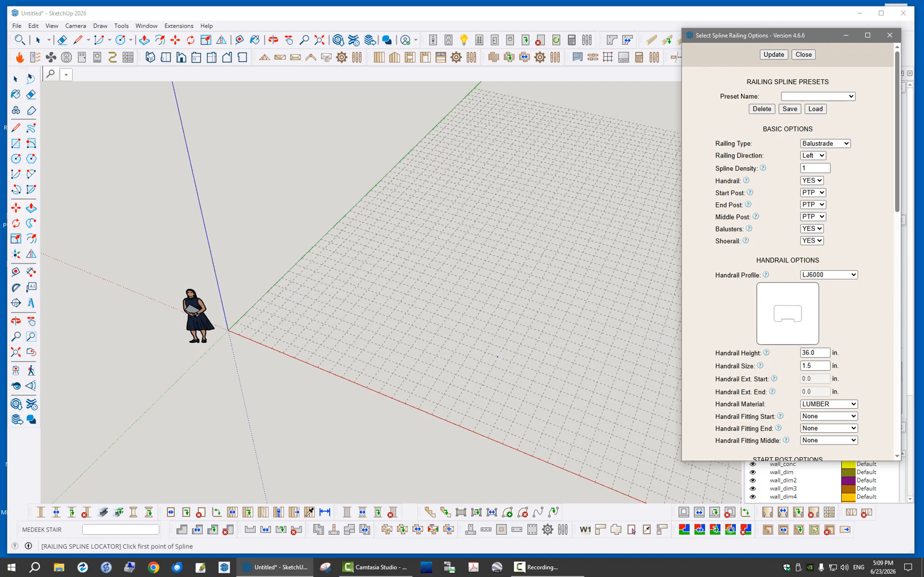
scroll(447, 308, "up", 2)
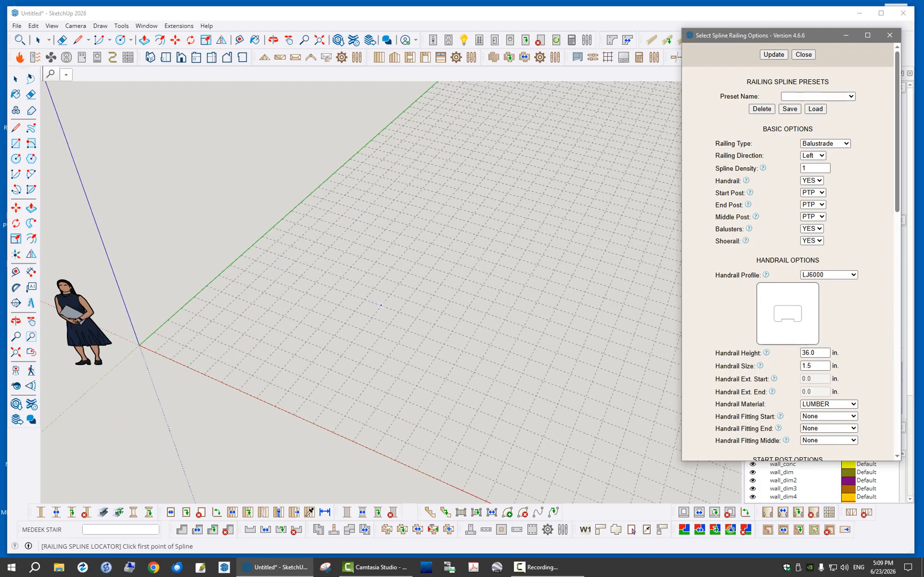
left_click(341, 355)
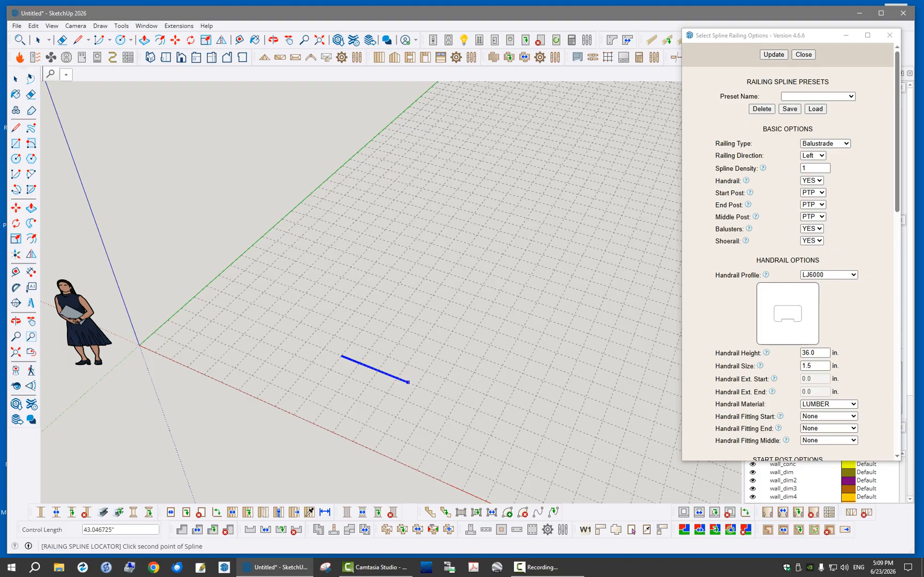
left_click(411, 383)
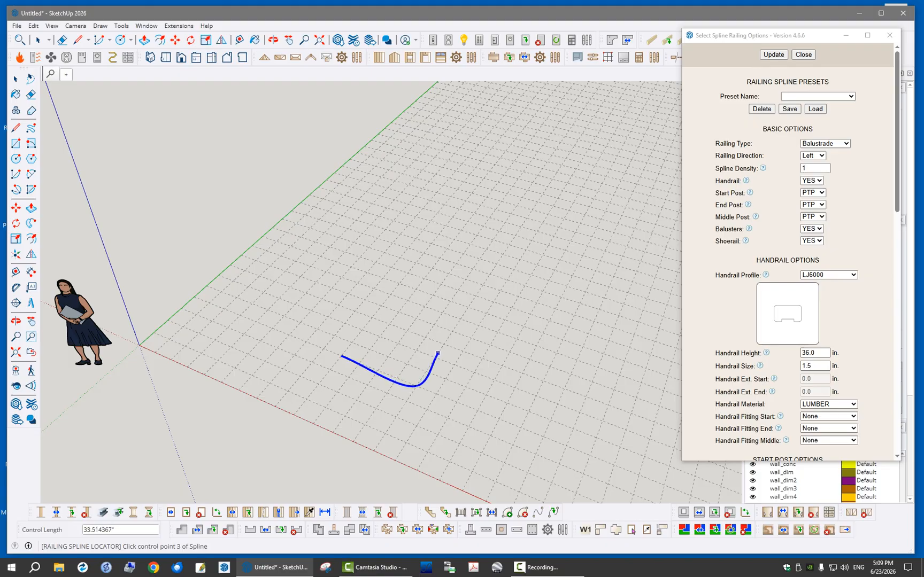
scroll(454, 334, "up", 2)
scroll(449, 334, "up", 1)
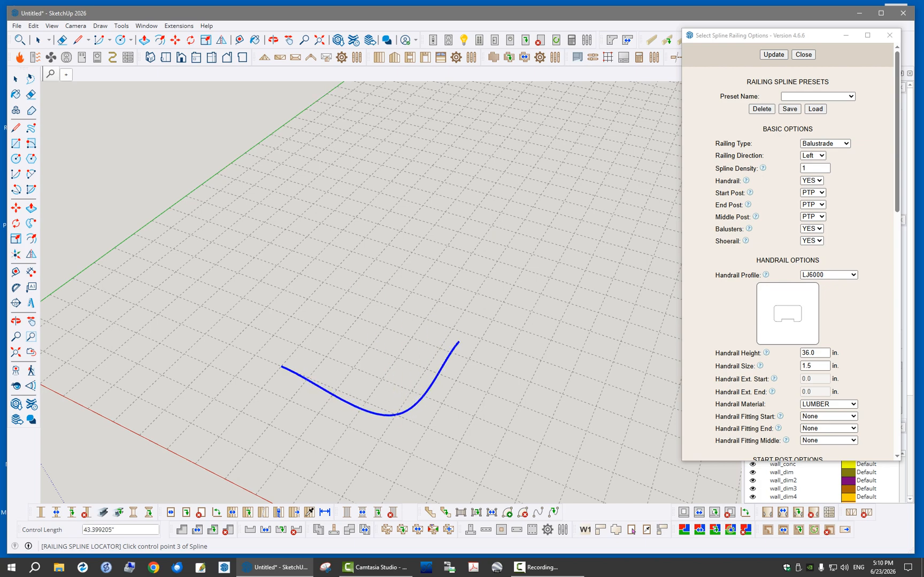
left_click(453, 323)
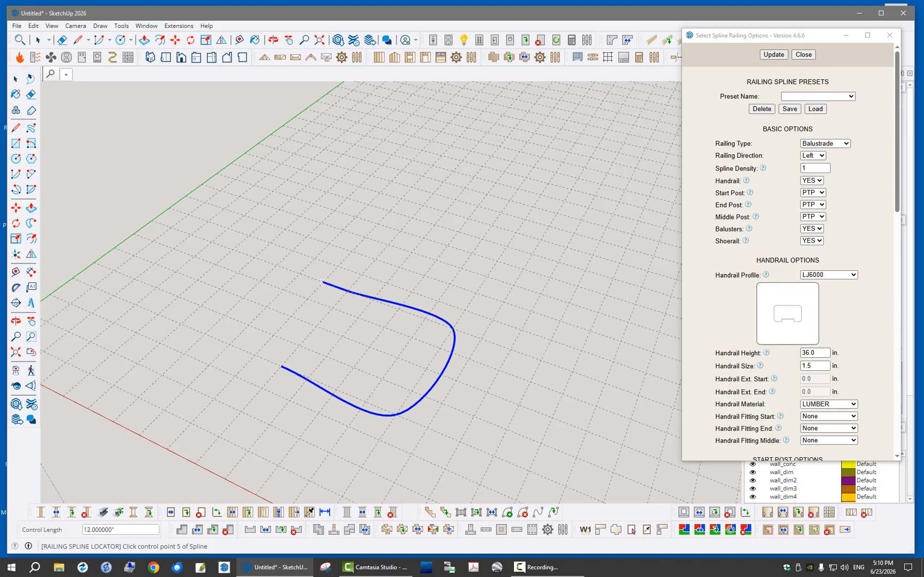
left_click(348, 291)
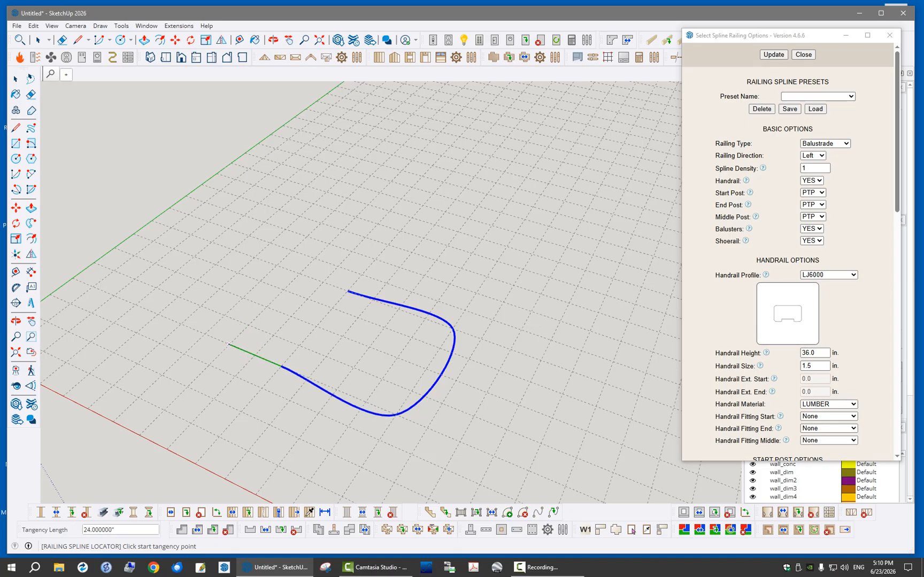
left_click(229, 345)
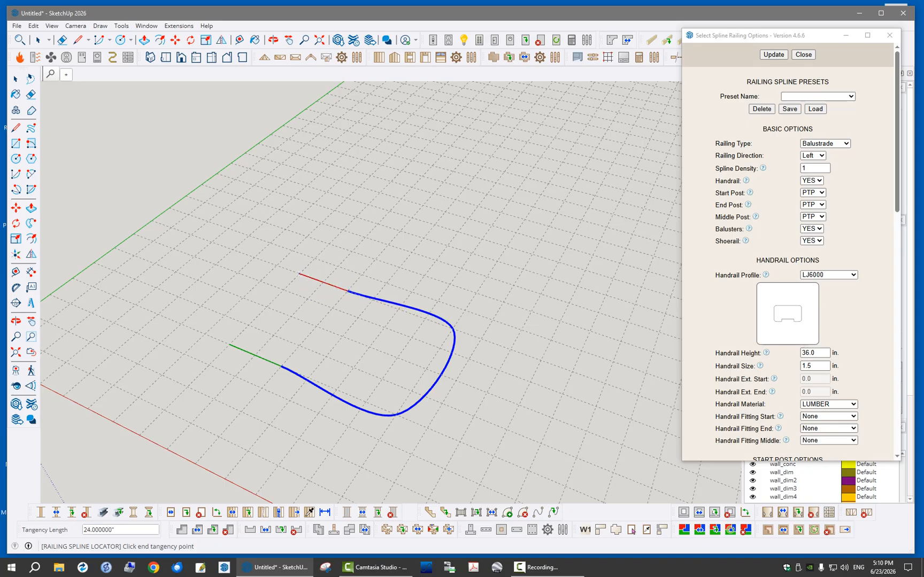
left_click(299, 274)
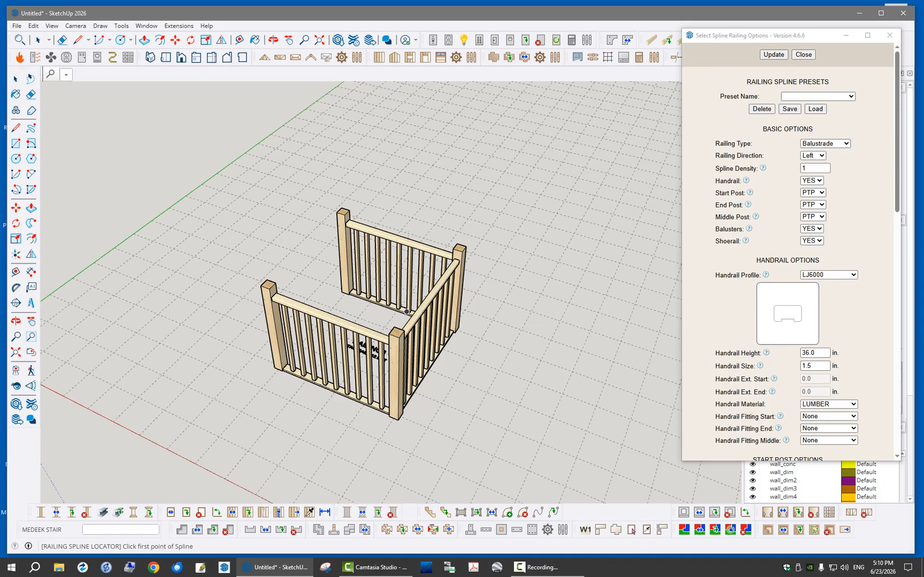
Set the spline density to 12 in the drawing options for new spline railings
double_click(805, 169)
type("12")
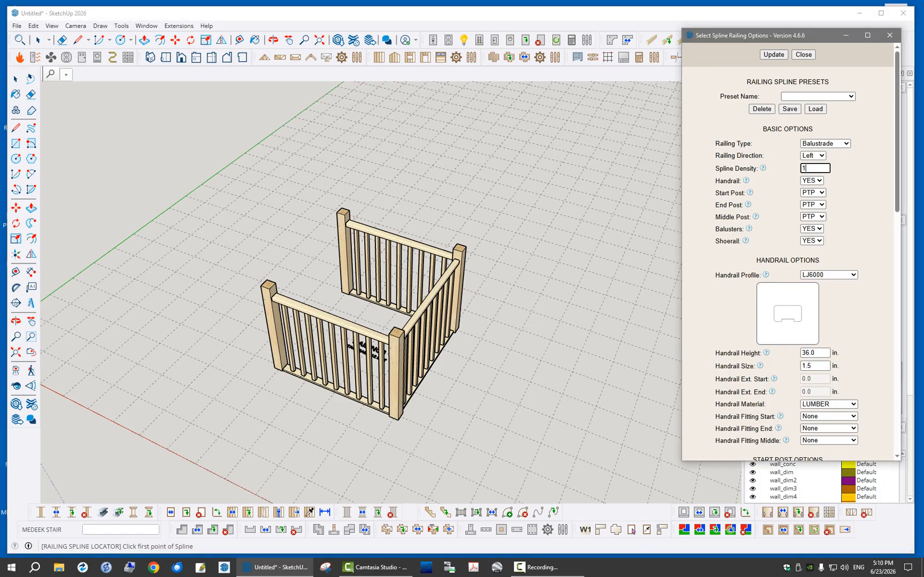
left_click(858, 173)
left_click(773, 55)
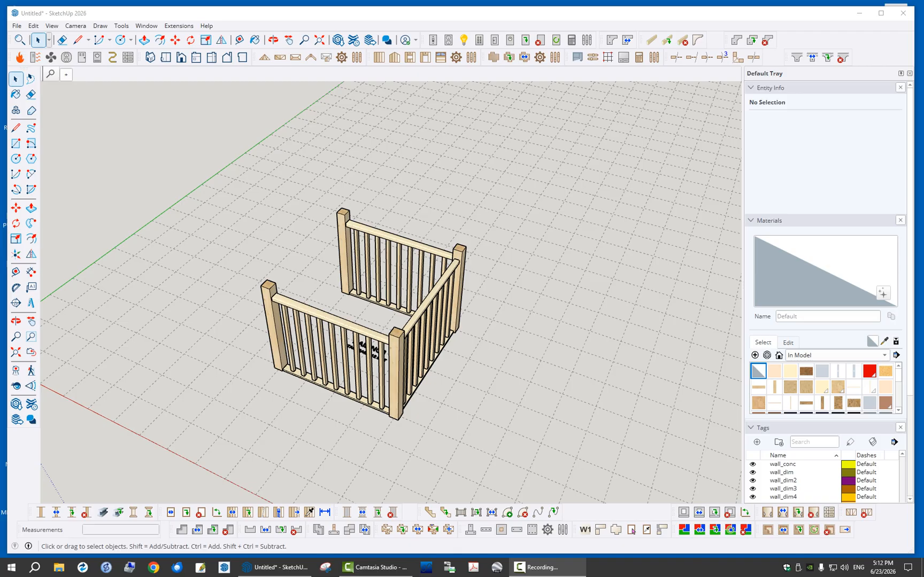
Edit the U-shaped spline railing assembly and set its spline density to 6
right_click(368, 330)
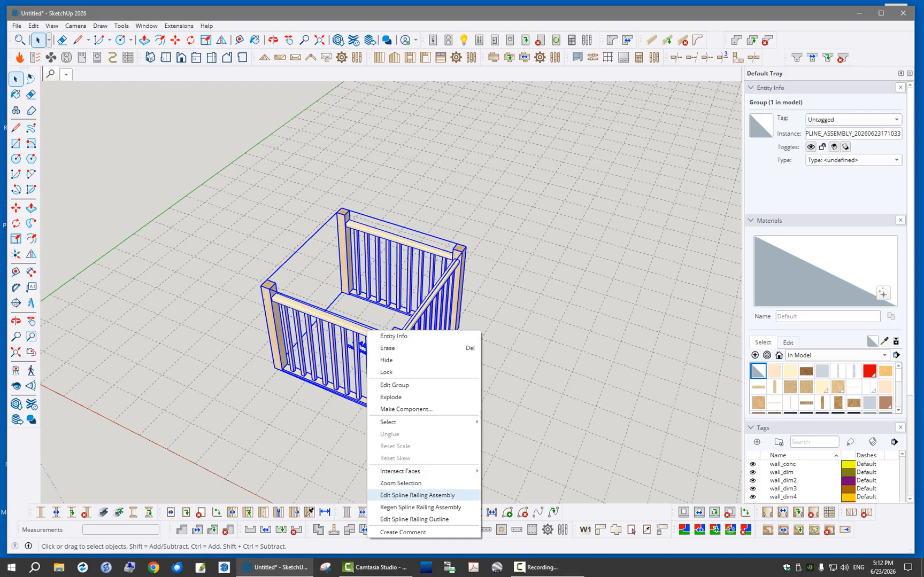
left_click(417, 495)
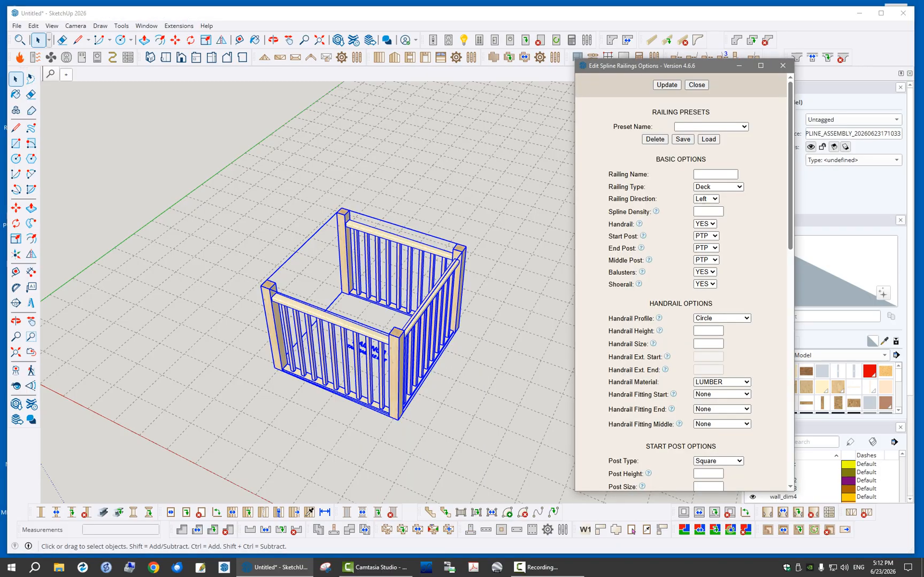
left_click_drag(717, 66, 722, 58)
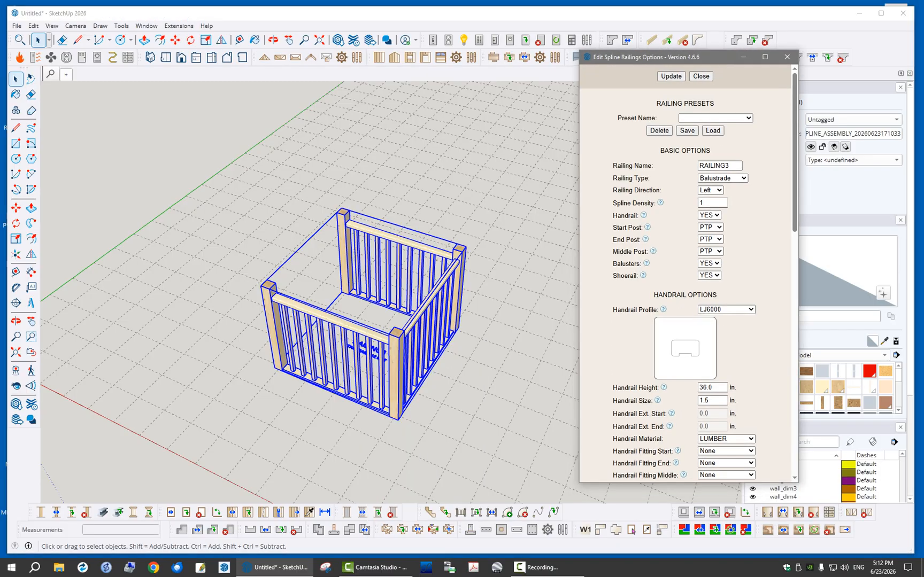
left_click_drag(712, 204, 662, 204)
type("6")
left_click(516, 241)
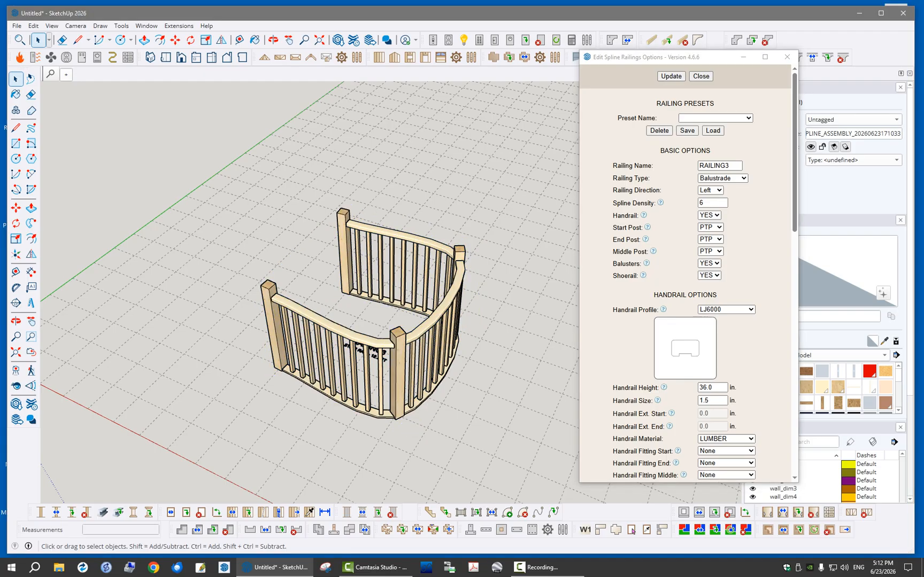
Inspect the handrail's segmented curve up close and set the railing's spline density to 12
scroll(422, 362, "up", 3)
middle_click_drag(396, 289, 423, 334)
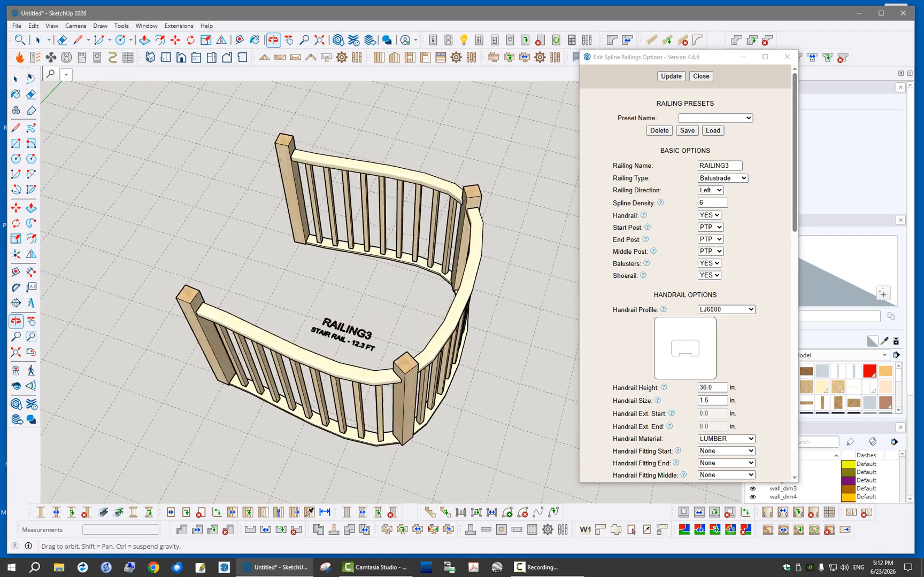
scroll(415, 430, "up", 3)
scroll(414, 429, "down", 2)
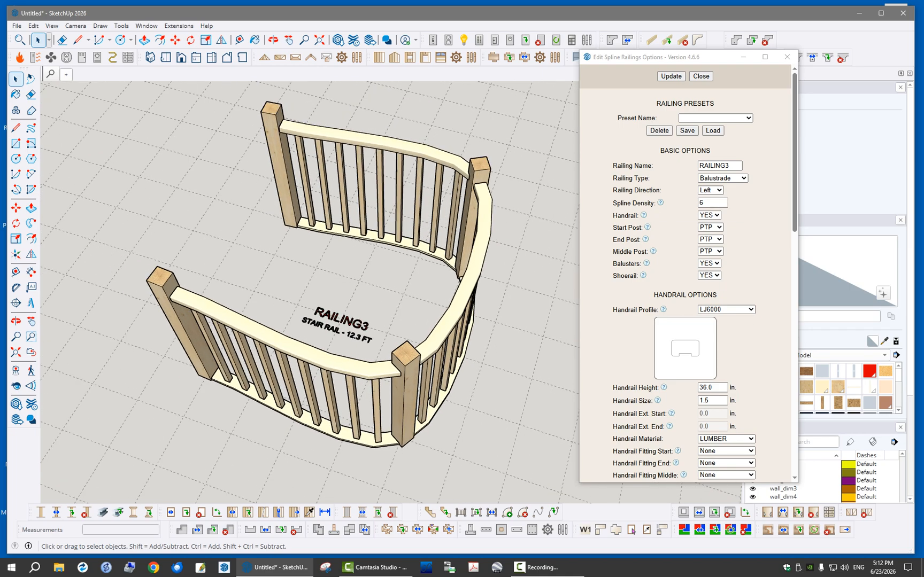
mouse_move(660, 202)
mouse_move(342, 267)
middle_mouse_down()
mouse_move(350, 332)
mouse_move(344, 291)
mouse_move(358, 259)
middle_mouse_up()
double_click(705, 203)
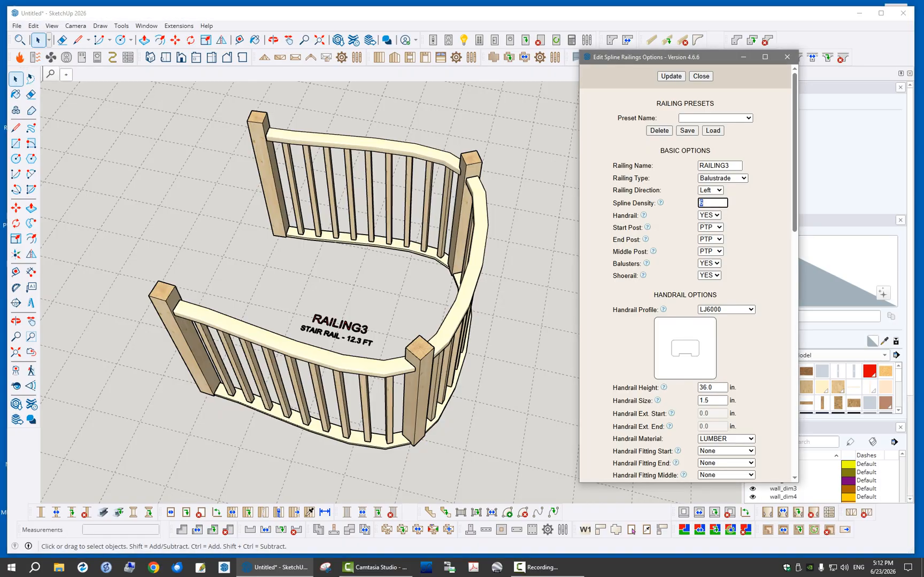
type("12")
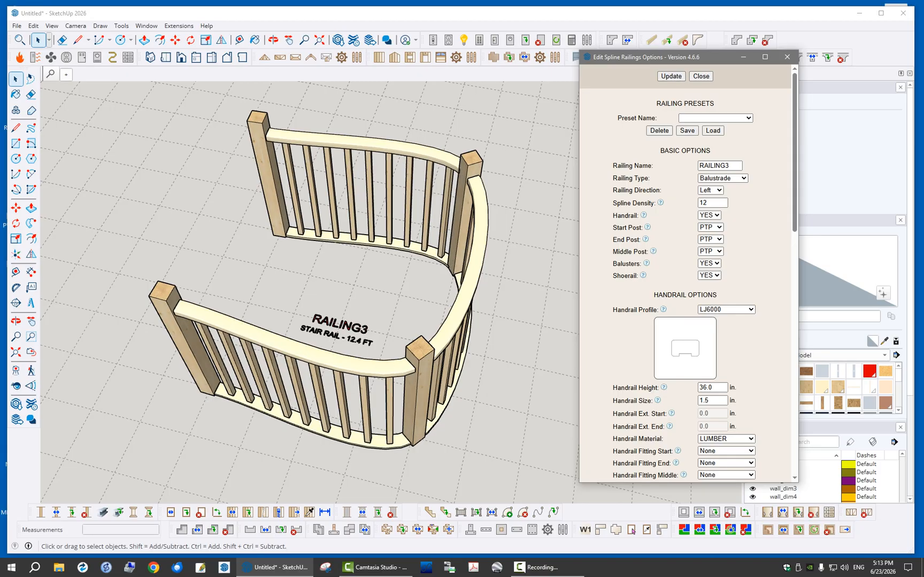
Examine the smoothness of the handrail and shoe rail curves on the U-shaped spline railing from above and from the side
left_click(299, 273)
middle_click_drag(299, 274, 246, 342)
scroll(441, 363, "up", 5)
scroll(440, 363, "down", 4)
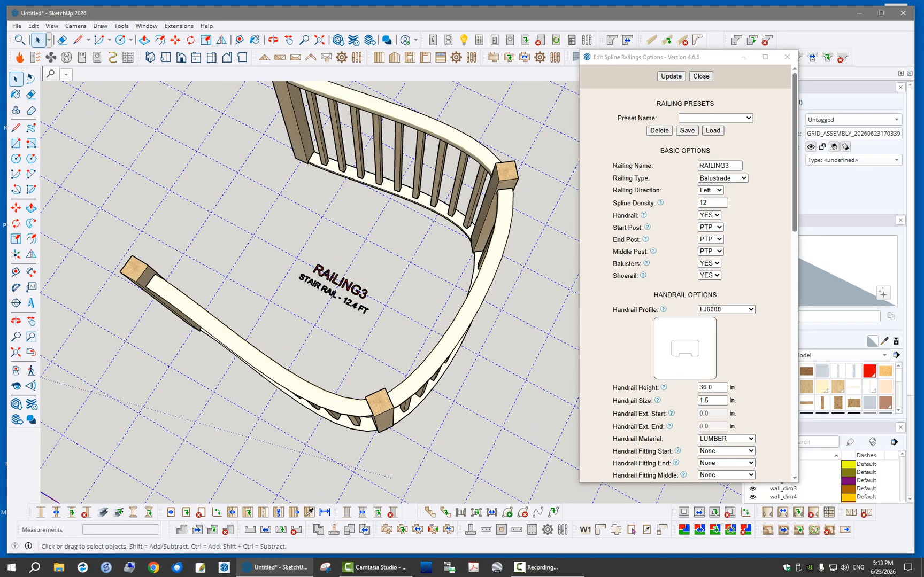
middle_click_drag(441, 363, 439, 321)
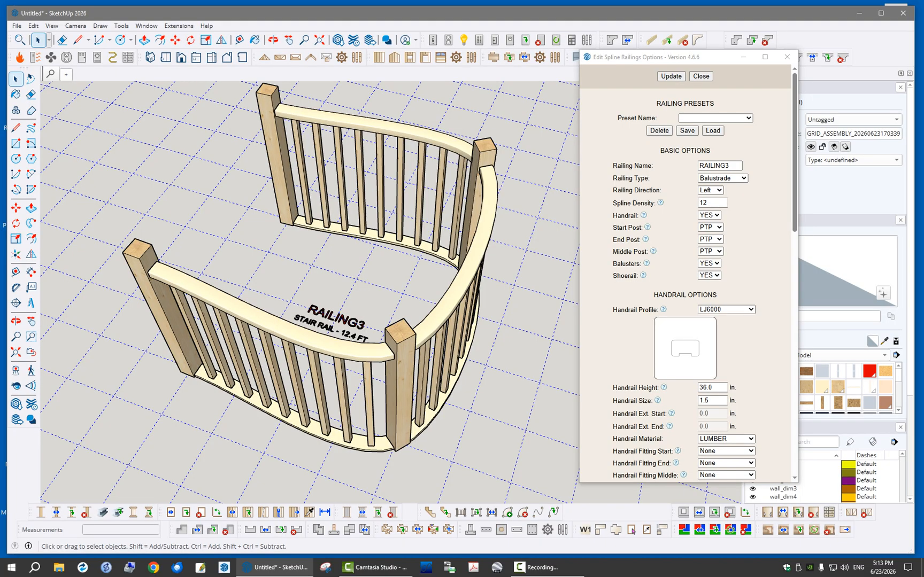
Close the spline railing edit options and delete the U-shaped spline railing from the model
middle_click_drag(438, 321, 389, 324)
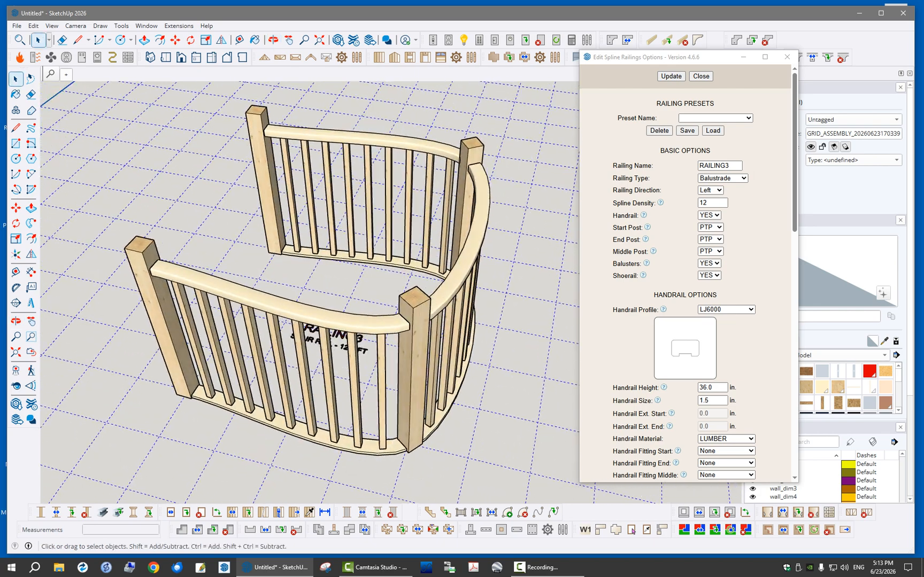
scroll(389, 323, "down", 3)
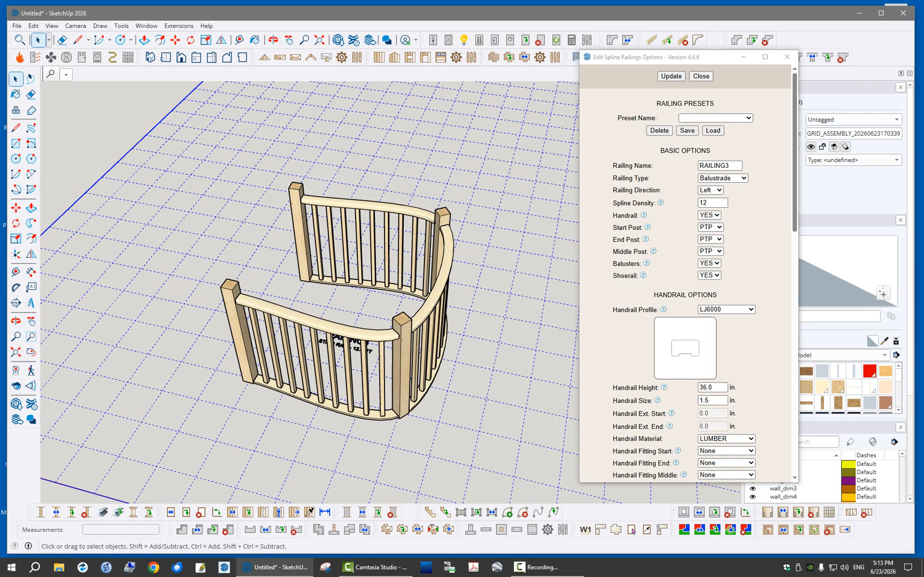
scroll(387, 361, "down", 2)
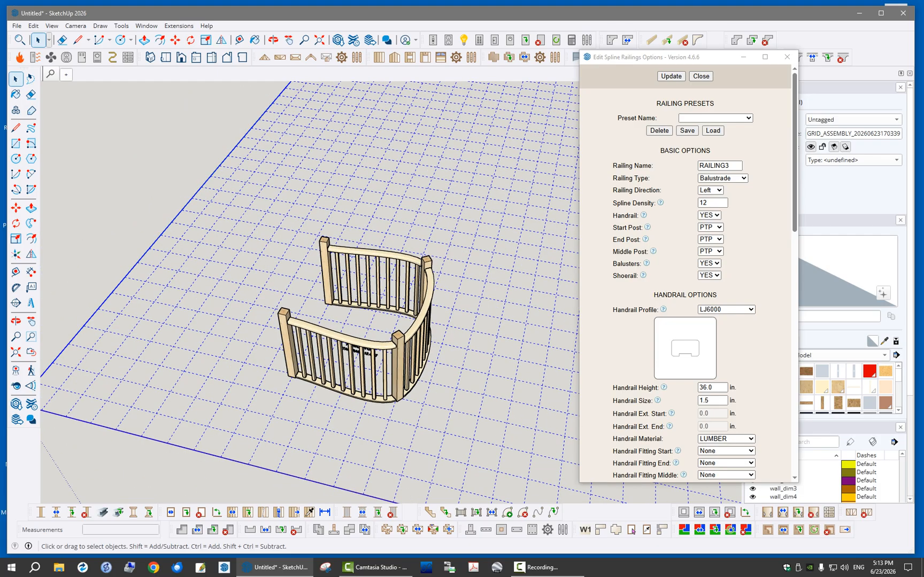
middle_click_drag(387, 361, 342, 344)
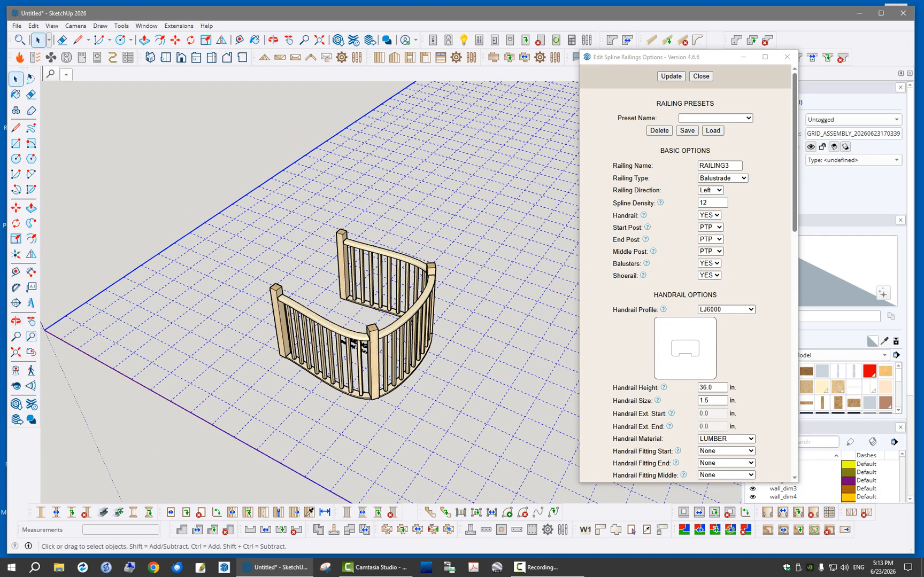
left_click(208, 171)
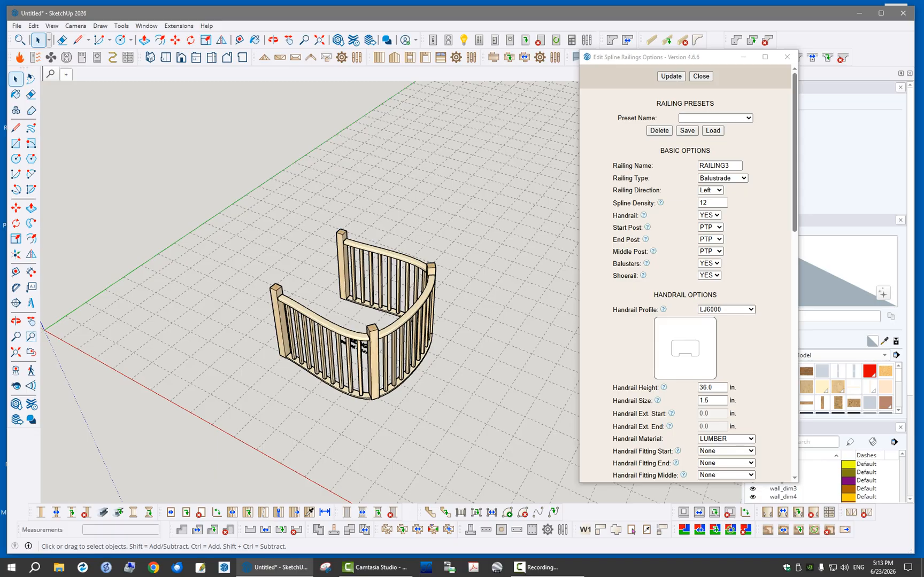
right_click(404, 314)
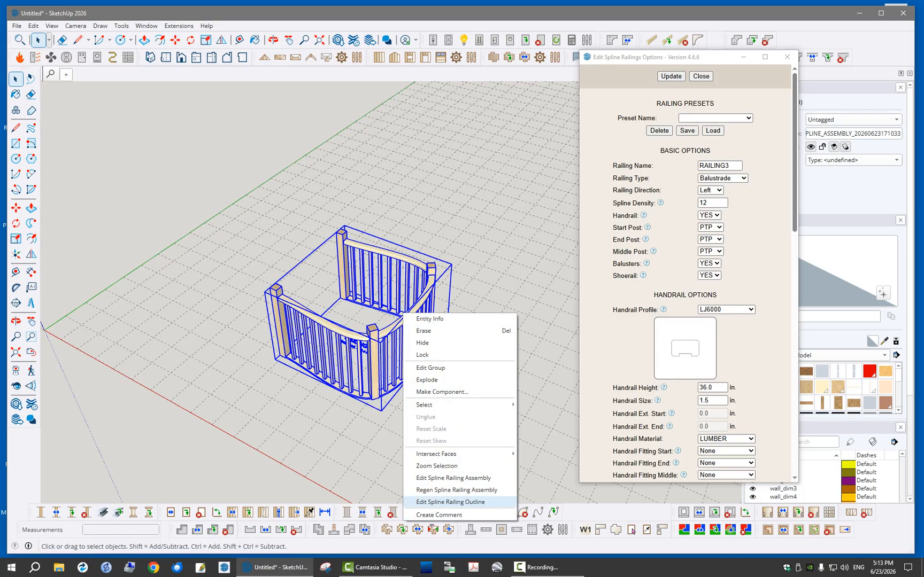
left_click(537, 300)
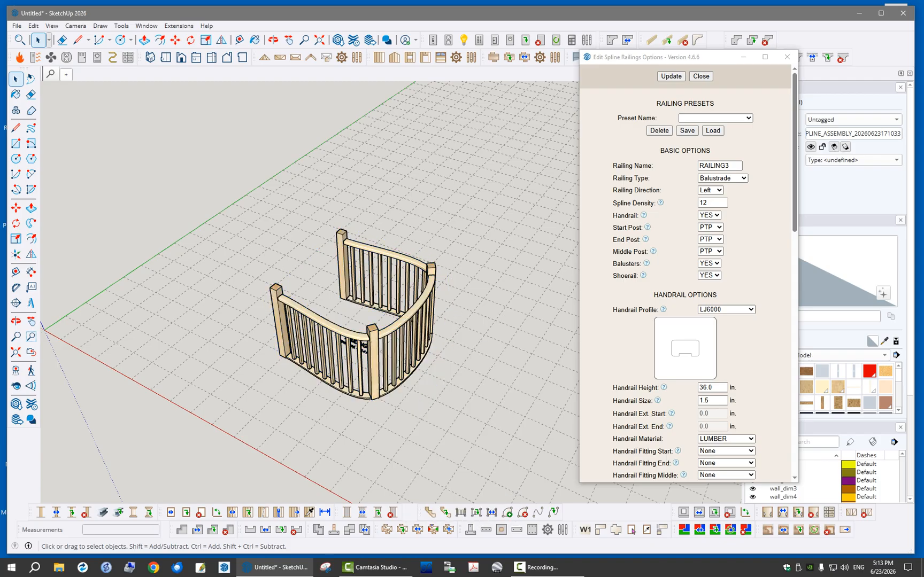
left_click(701, 77)
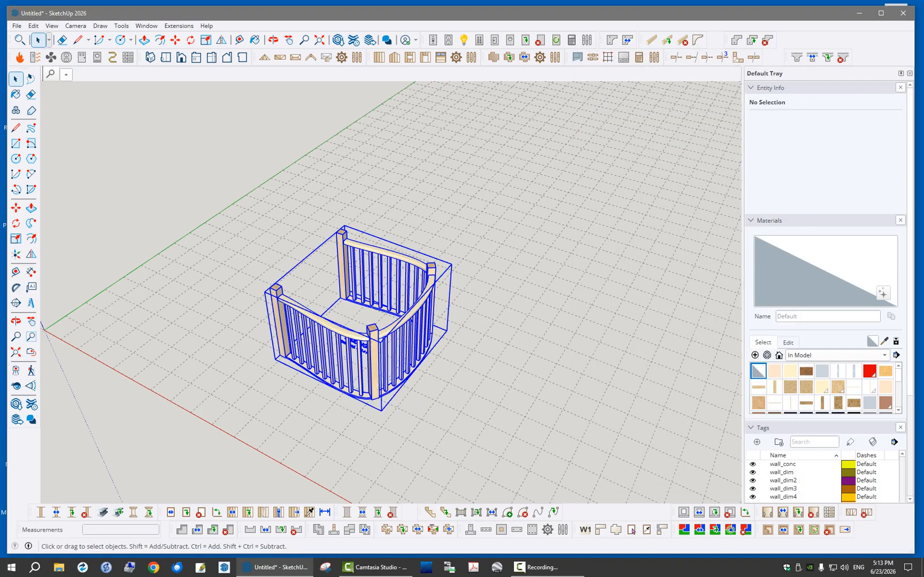
key("Delete")
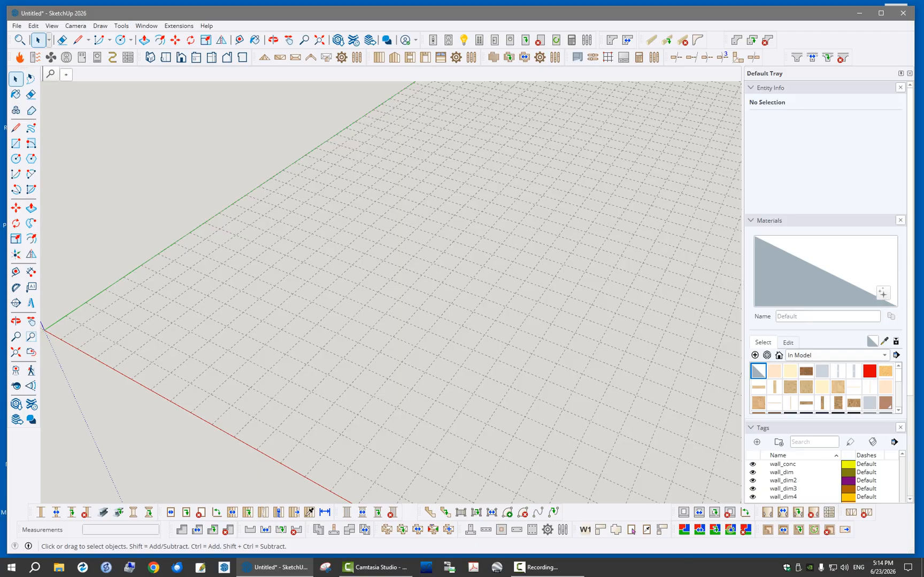
Draw a 24-sided circle on the ground plane as a guide for a curved railing
key("c")
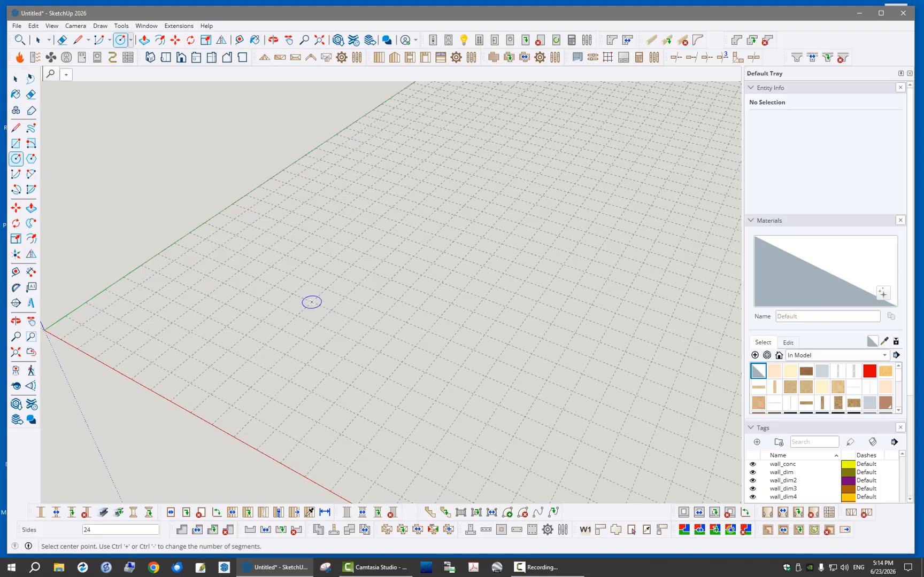
left_click(312, 302)
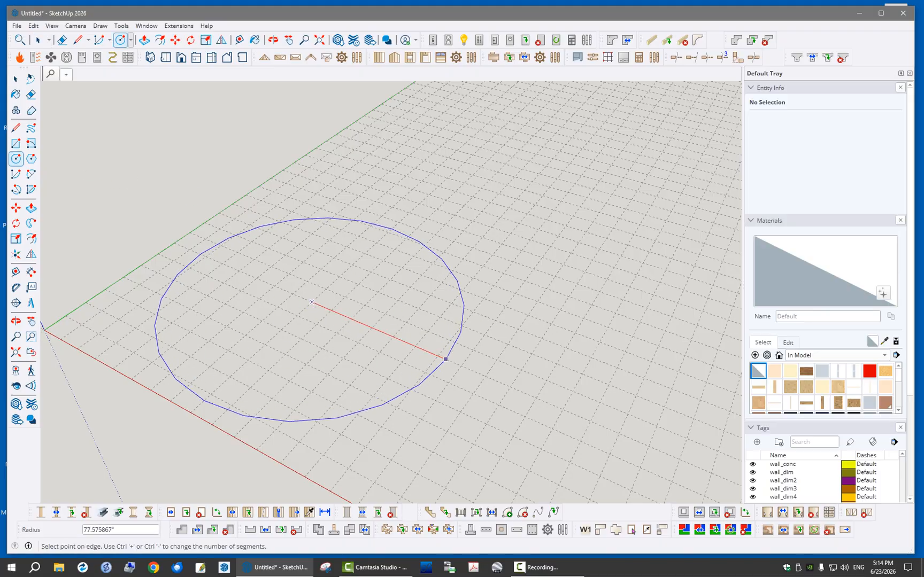
left_click(460, 366)
key("space")
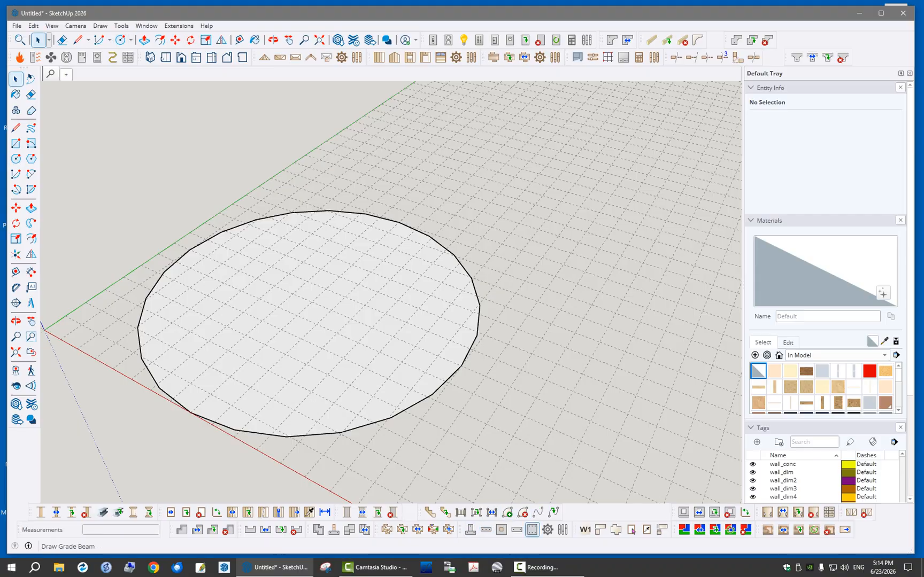
Start a new balustrade spline railing and set its spline density to 3
left_click(538, 513)
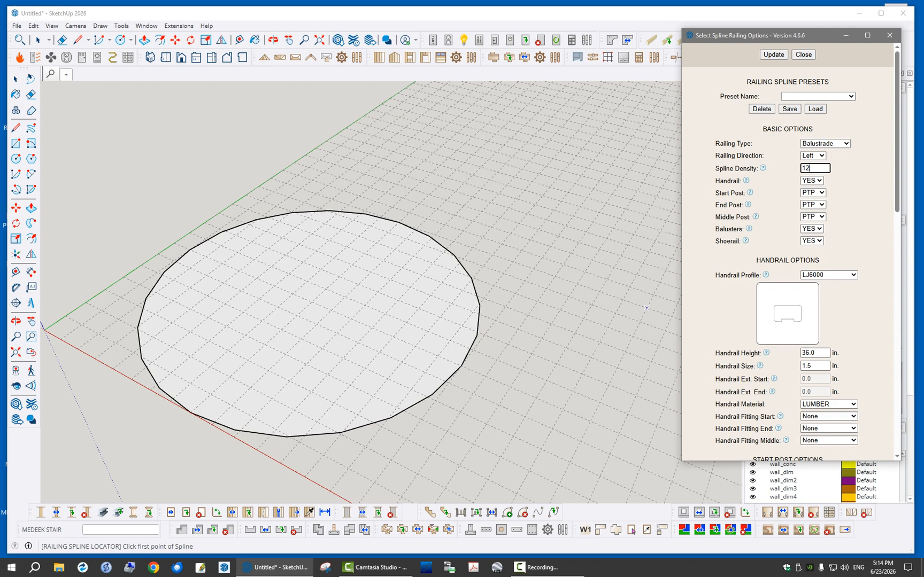
double_click(806, 168)
type("3")
left_click(856, 170)
left_click(774, 55)
Place seven spline control points on consecutive vertices along the circle's front edge and finish the point selection
left_click(312, 302)
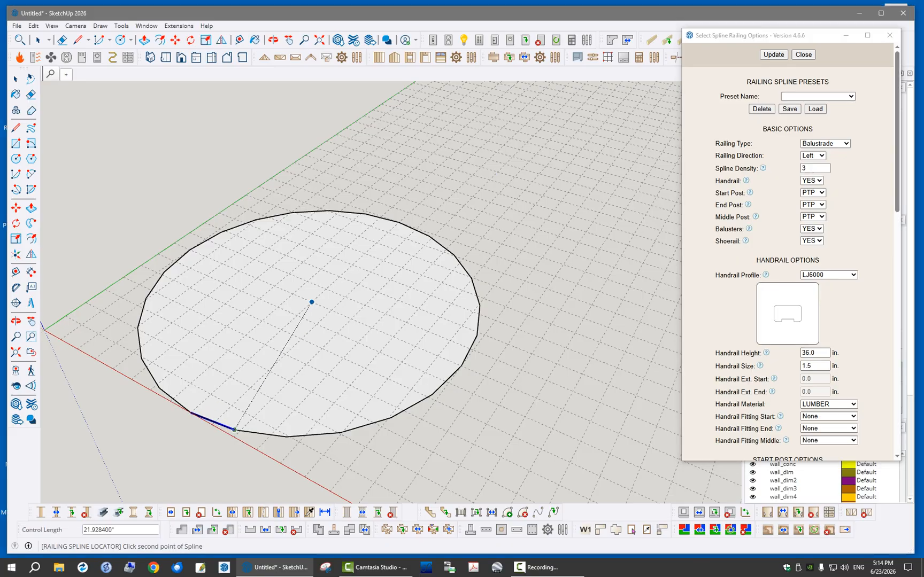
left_click(235, 429)
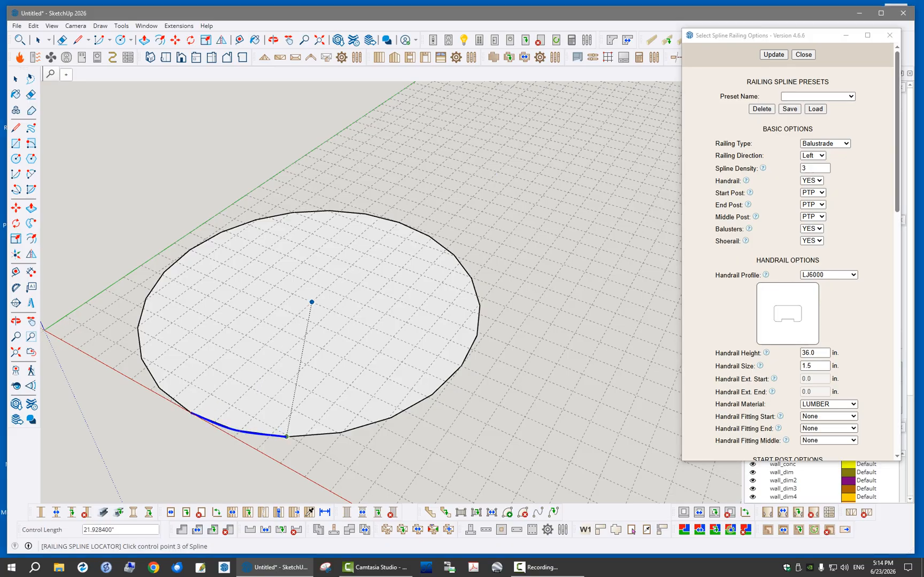
left_click(287, 436)
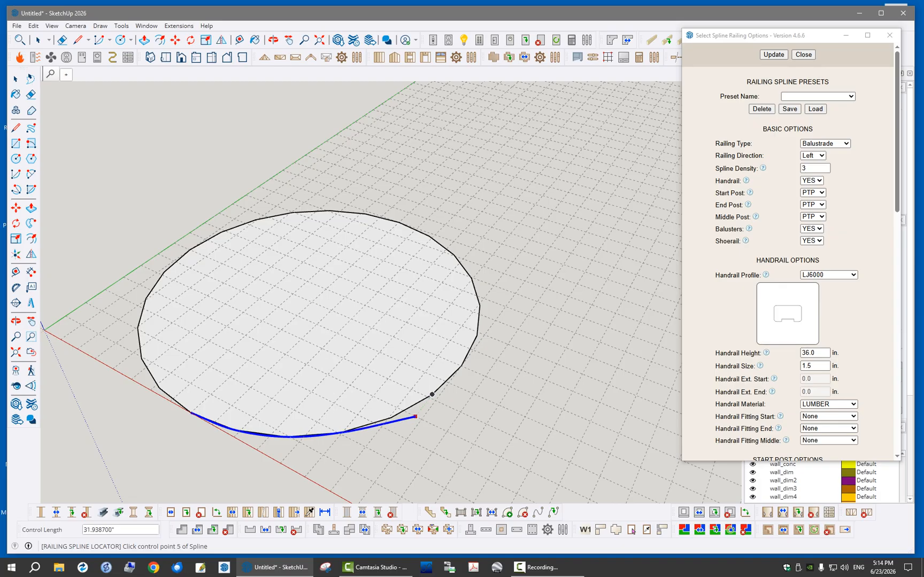
left_click(390, 417)
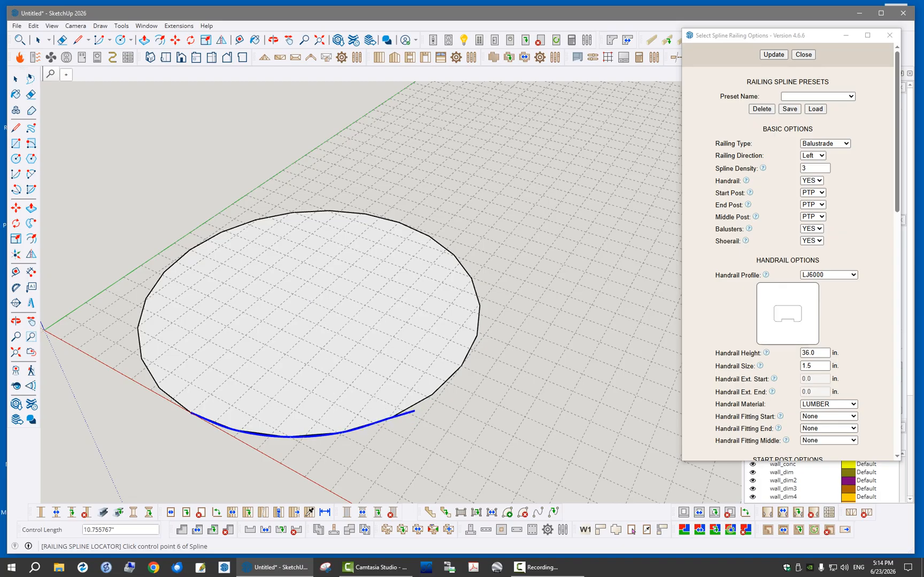
left_click(432, 395)
left_click(432, 395)
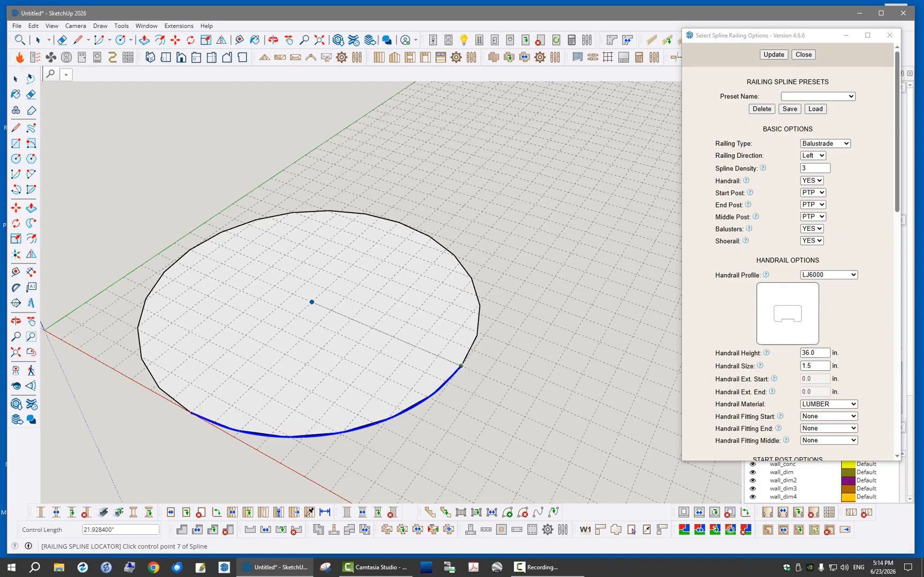
left_click(461, 367)
scroll(411, 412, "up", 5)
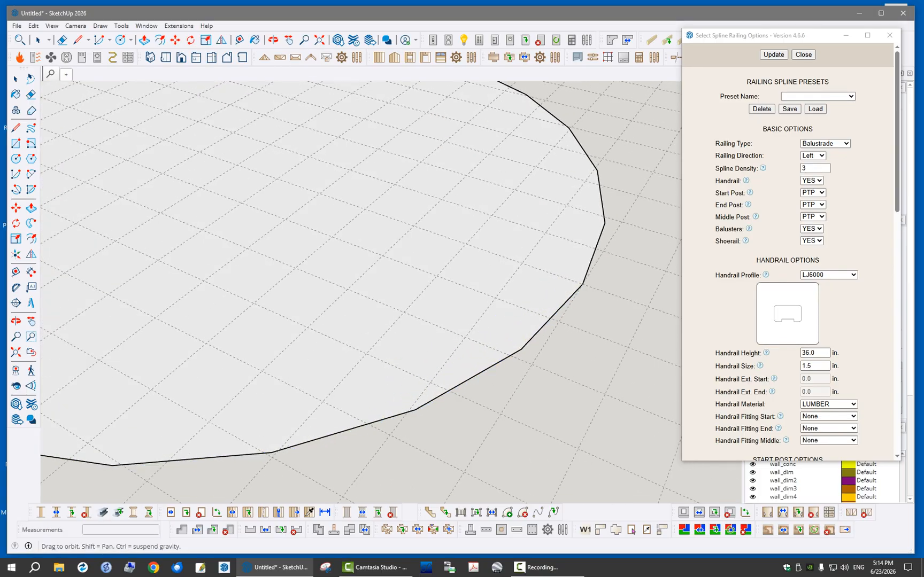
scroll(413, 431, "down", 5)
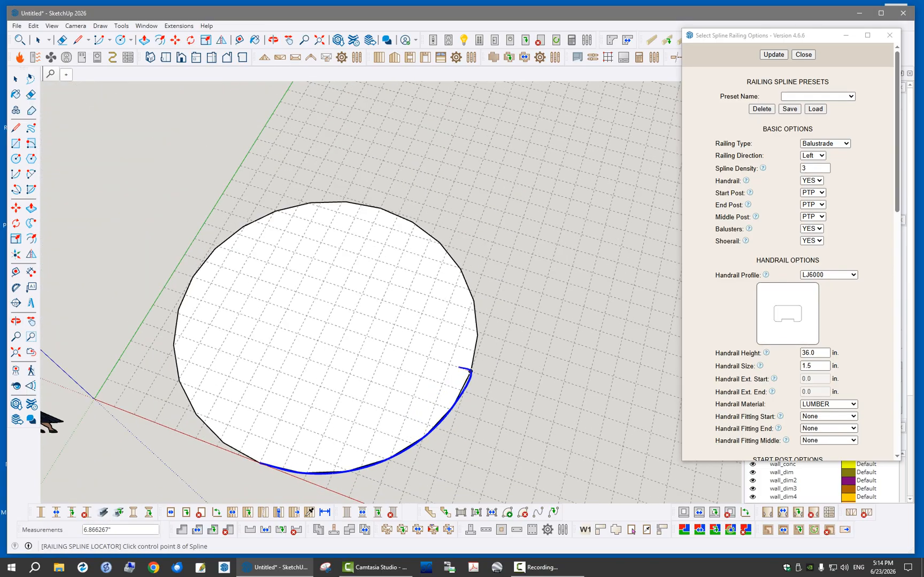
scroll(443, 369, "up", 2)
scroll(446, 361, "down", 2)
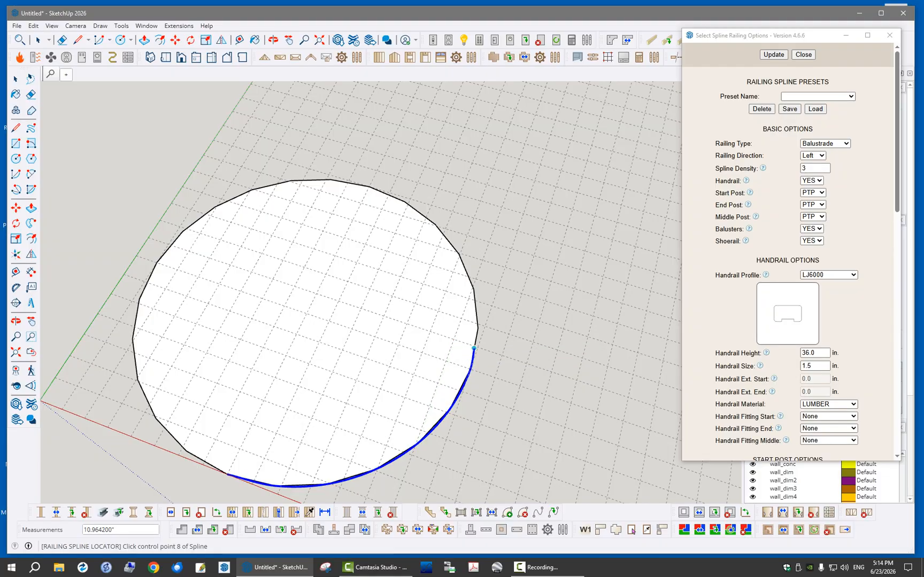
key("Return")
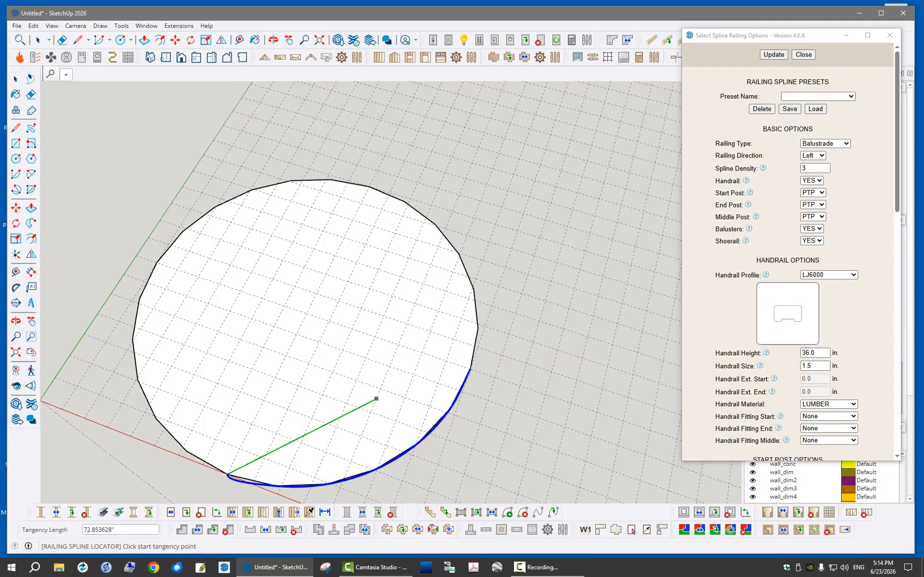
Set the spline's start and end tangency on the adjacent circle vertices beyond each end to generate the curved railing
scroll(198, 477, "up", 3)
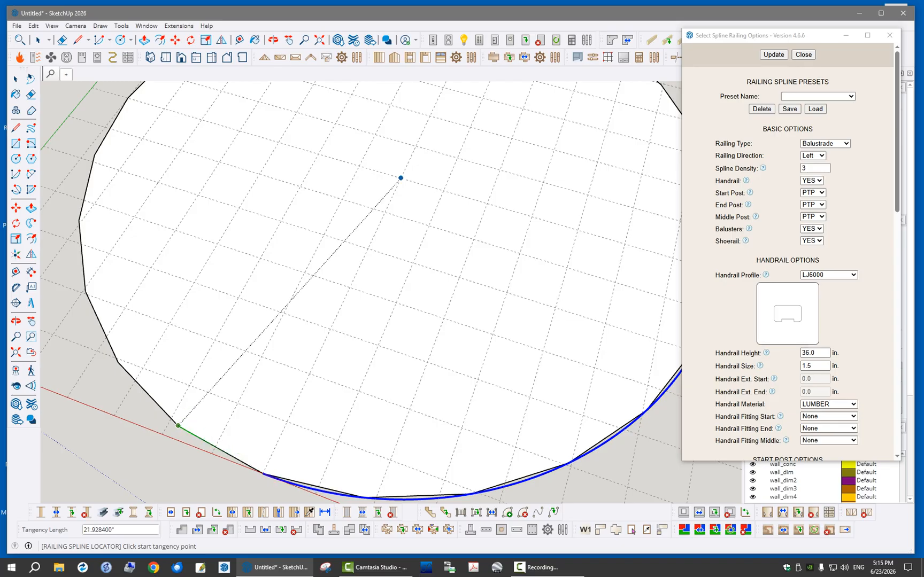
left_click(400, 177)
scroll(135, 437, "down", 3)
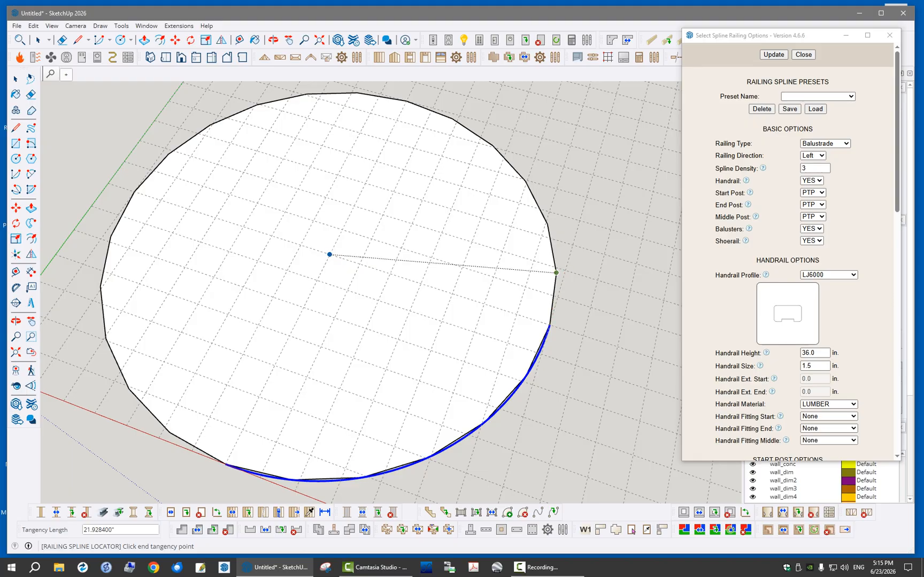
left_click(556, 273)
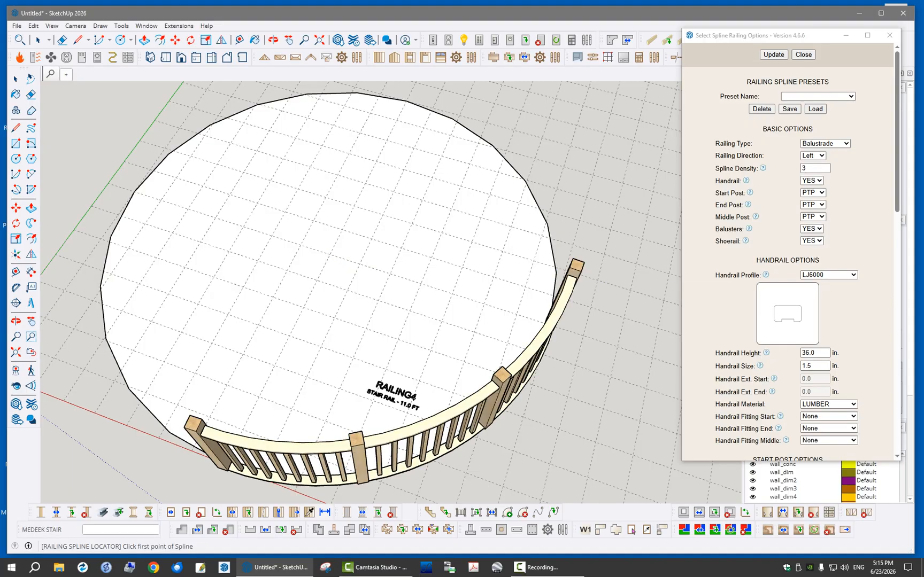
key("space")
View the new curved railing from lower angles and open its spline railing assembly for editing
middle_click_drag(470, 342, 513, 278)
middle_click_drag(434, 347, 359, 328)
scroll(434, 353, "down", 4)
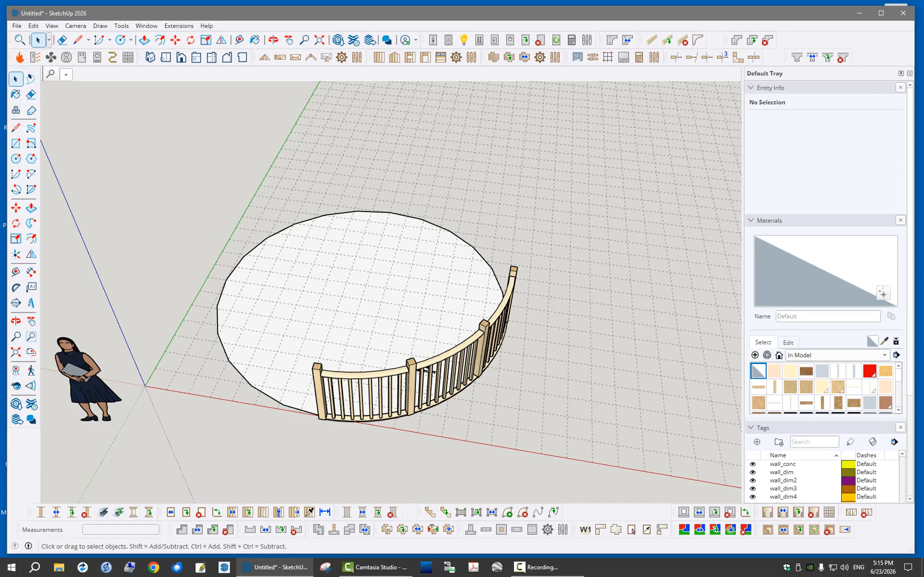
middle_click_drag(428, 371, 406, 366)
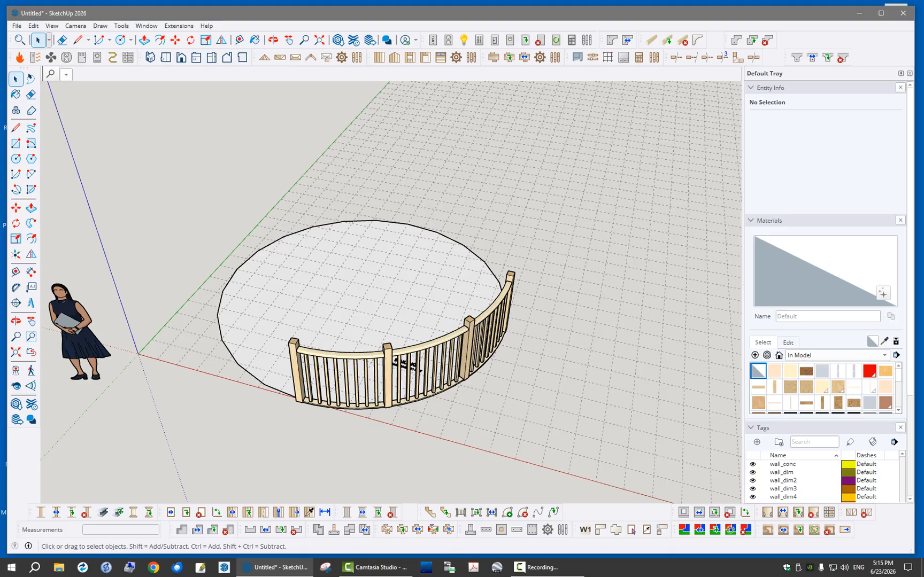
mouse_move(395, 364)
middle_mouse_down()
mouse_move(353, 374)
mouse_move(436, 353)
mouse_move(393, 363)
mouse_move(403, 359)
middle_mouse_up()
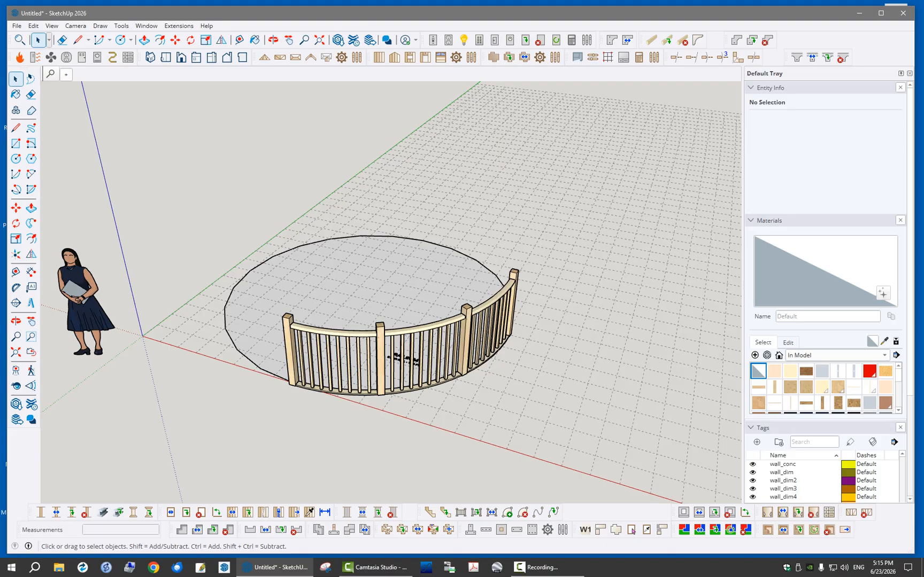
right_click(460, 317)
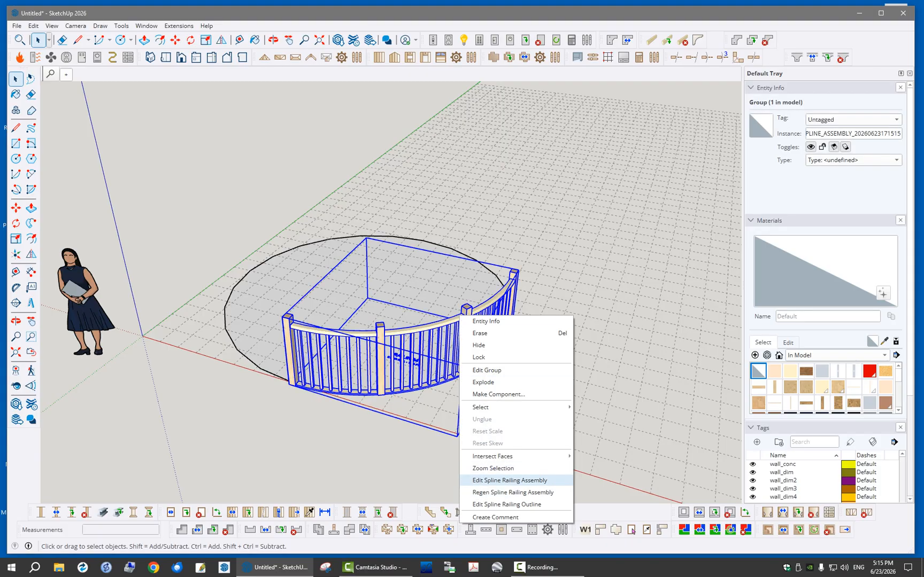
left_click(510, 480)
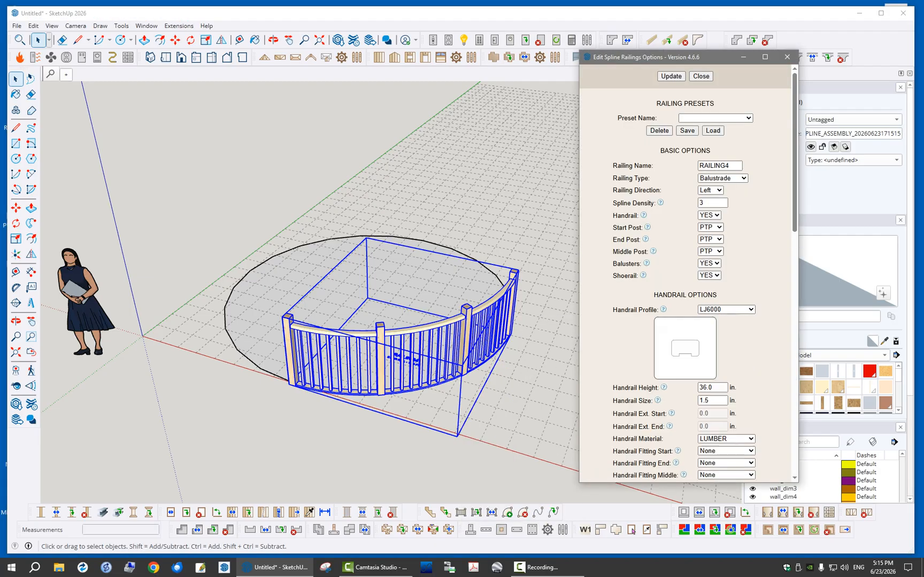
Examine the railing's handrail, post, baluster and shoerail options, and check its curve against the circle
scroll(684, 289, "down", 12)
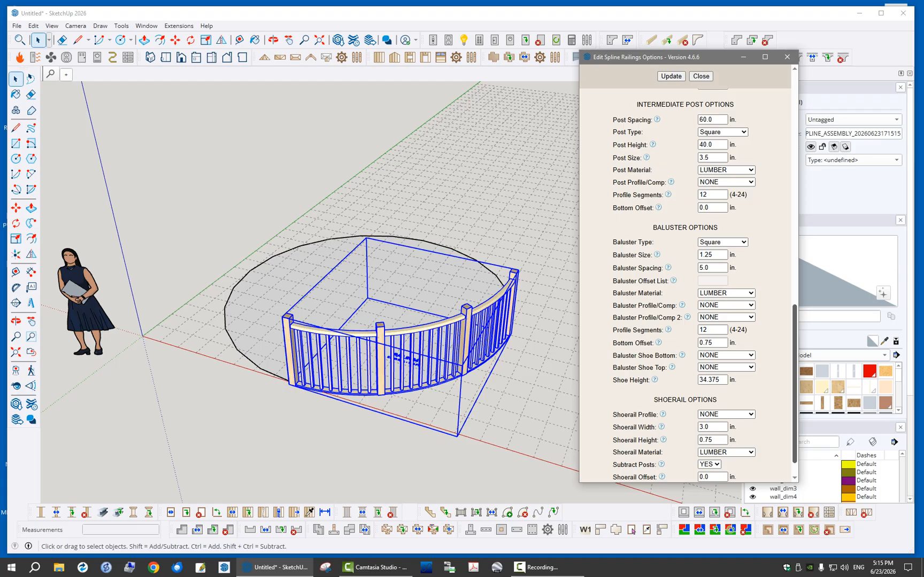
scroll(684, 284, "up", 3)
scroll(684, 284, "up", 7)
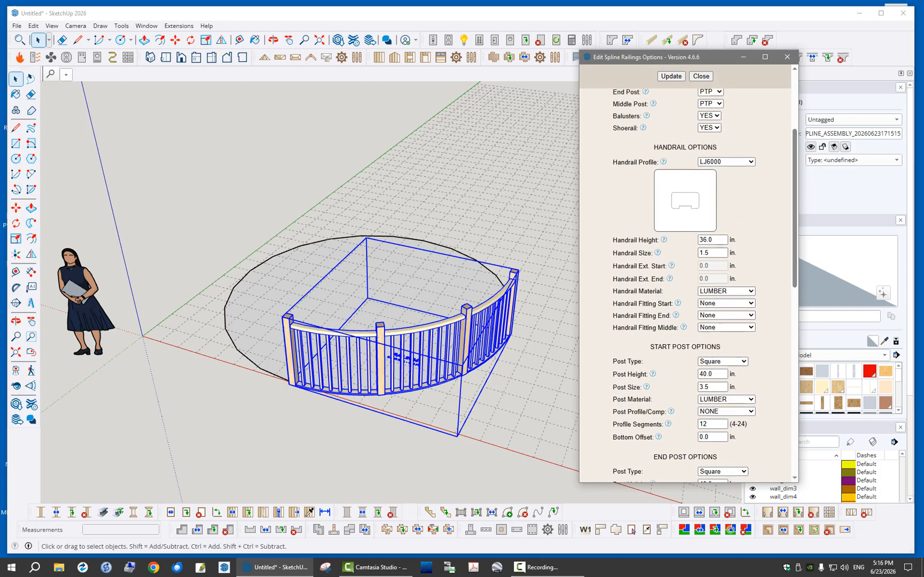
scroll(685, 283, "up", 3)
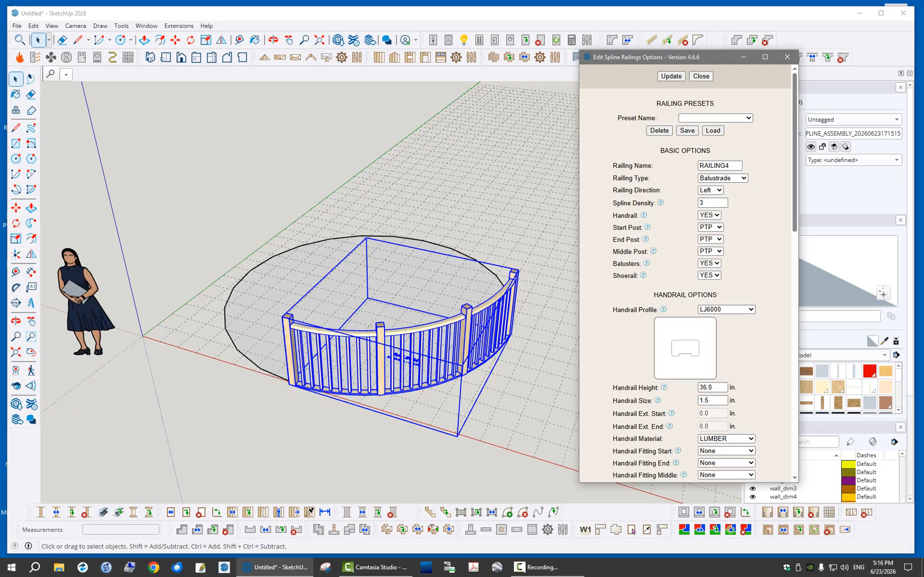
scroll(482, 303, "up", 4)
scroll(454, 321, "up", 2)
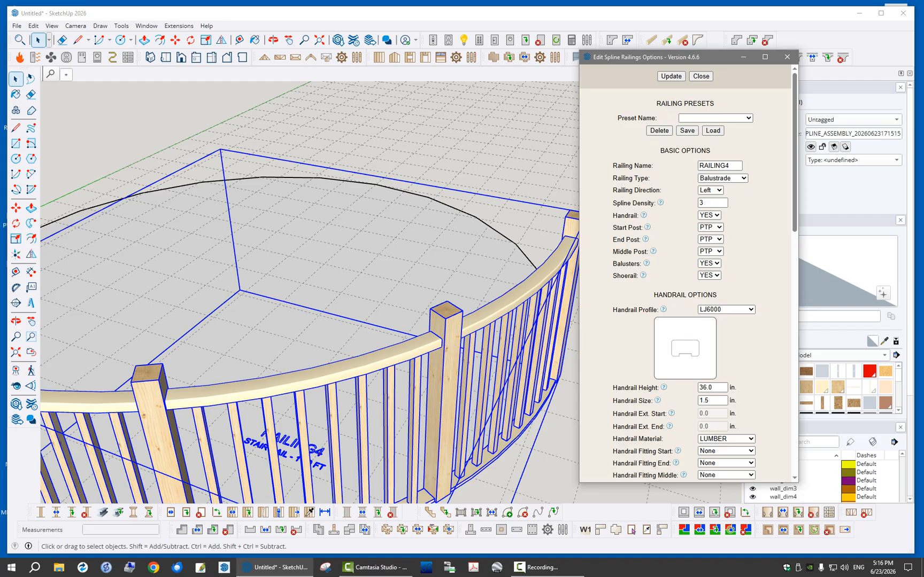
mouse_move(450, 316)
middle_mouse_down()
mouse_move(407, 385)
mouse_move(423, 338)
middle_mouse_up()
scroll(404, 372, "down", 1)
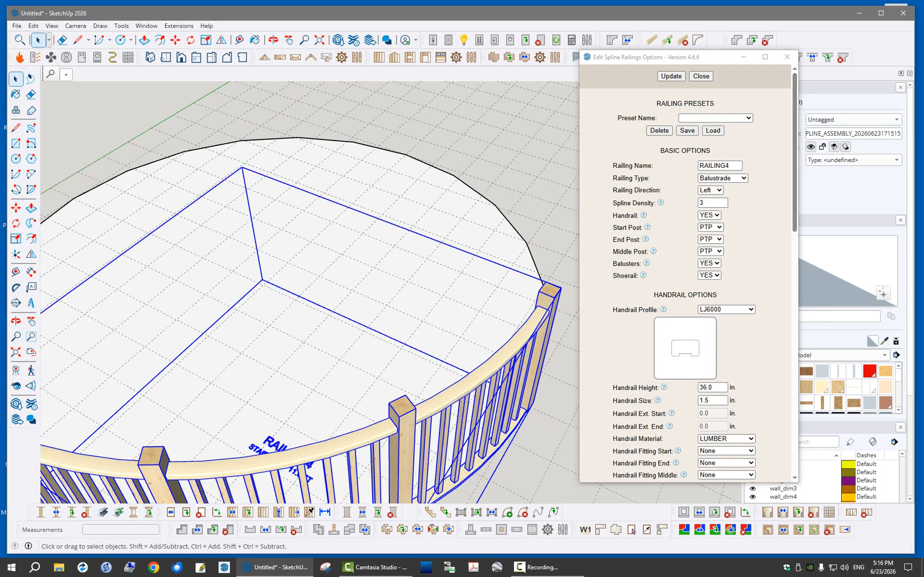
scroll(404, 403, "down", 5)
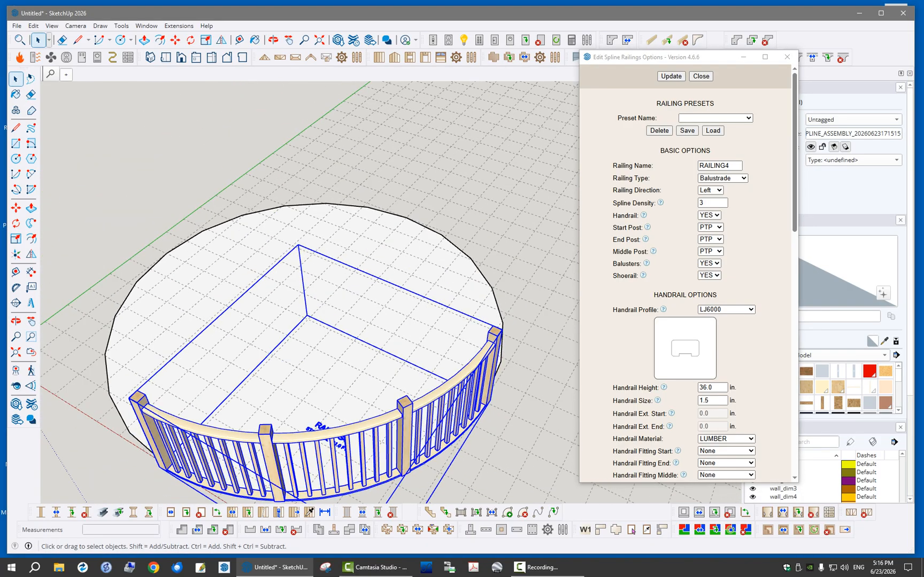